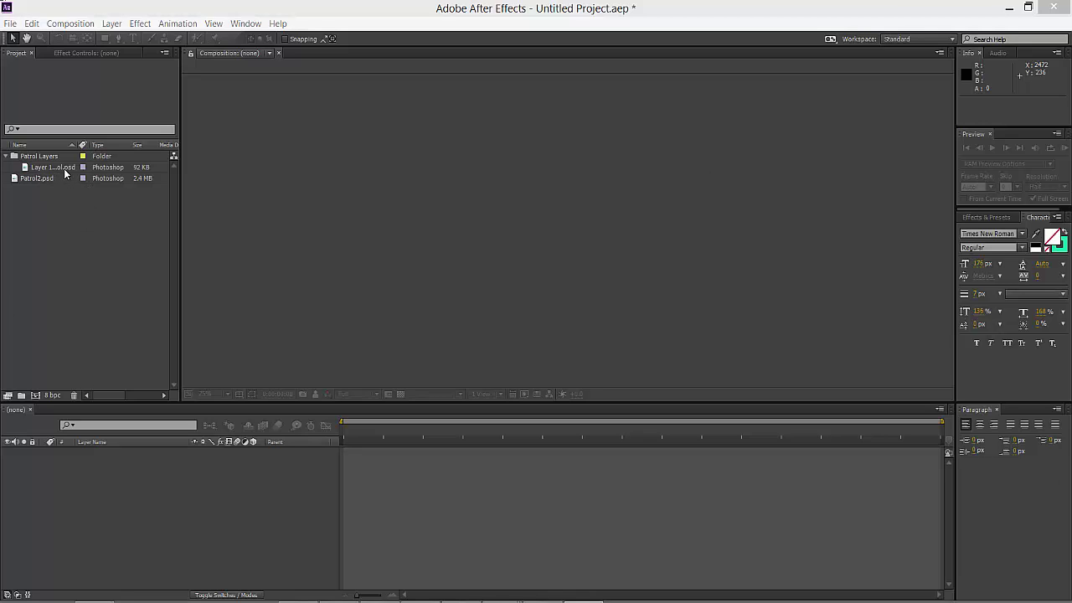
- Leave Photoshop and build a new composition from the Layer 1/Patrol.psd footage
left_click(476, 597)
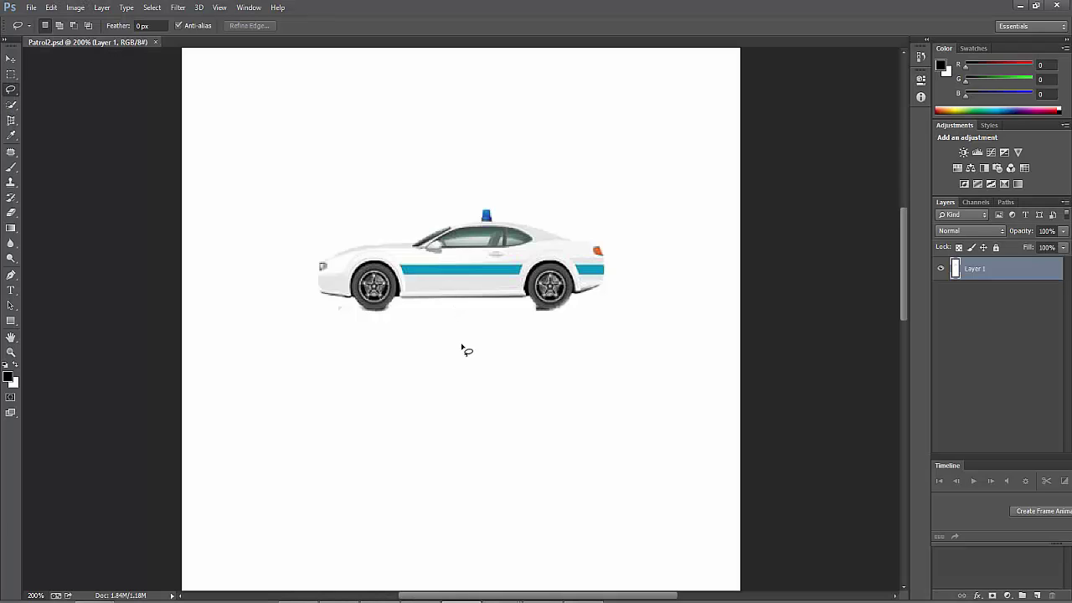
left_click(1020, 8)
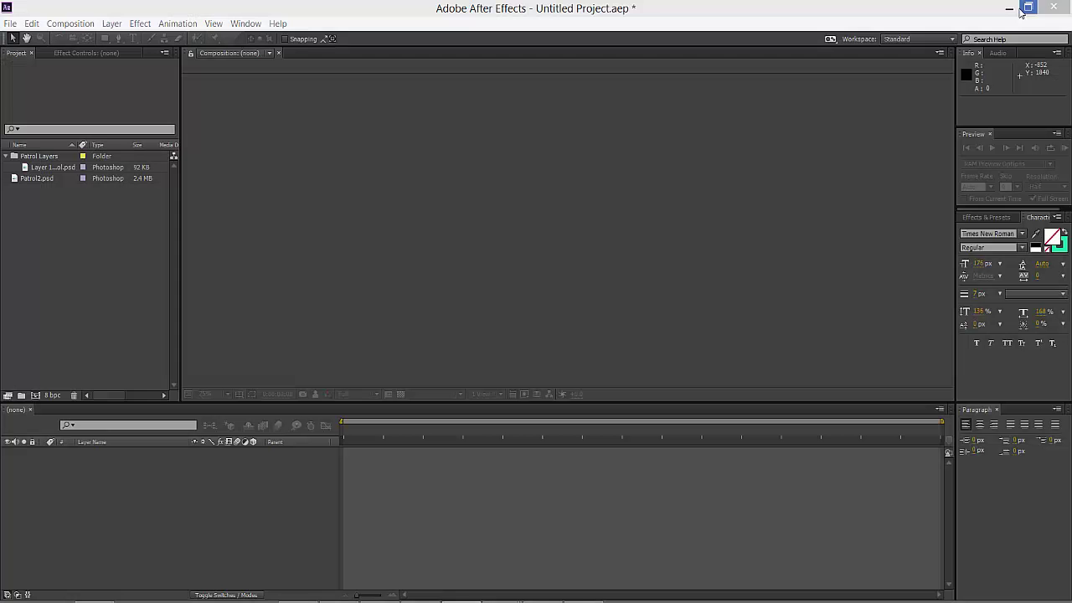
left_click(65, 170)
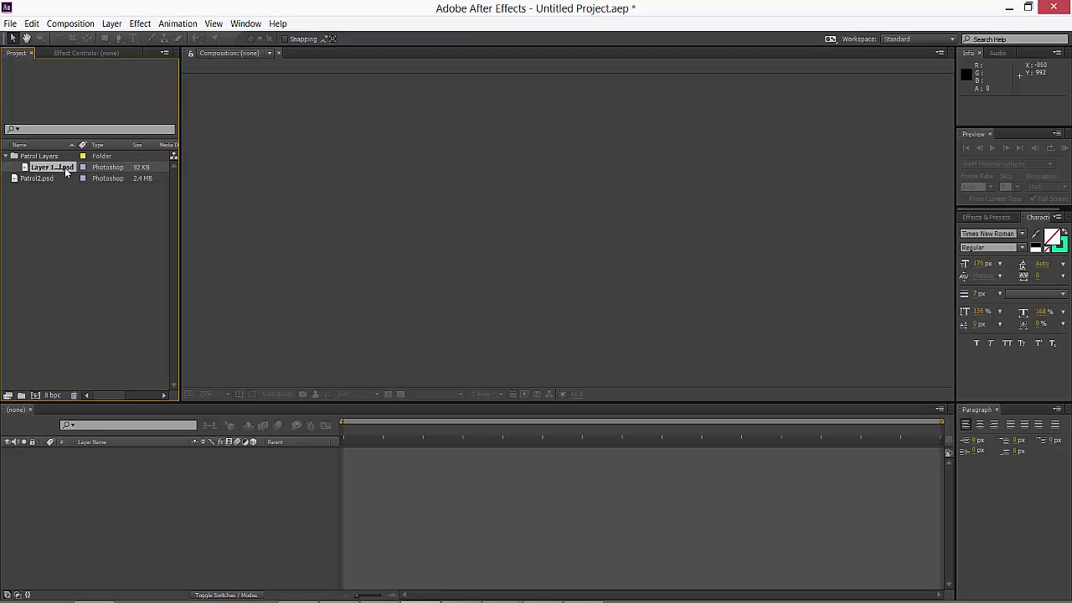
left_click_drag(78, 415, 50, 167)
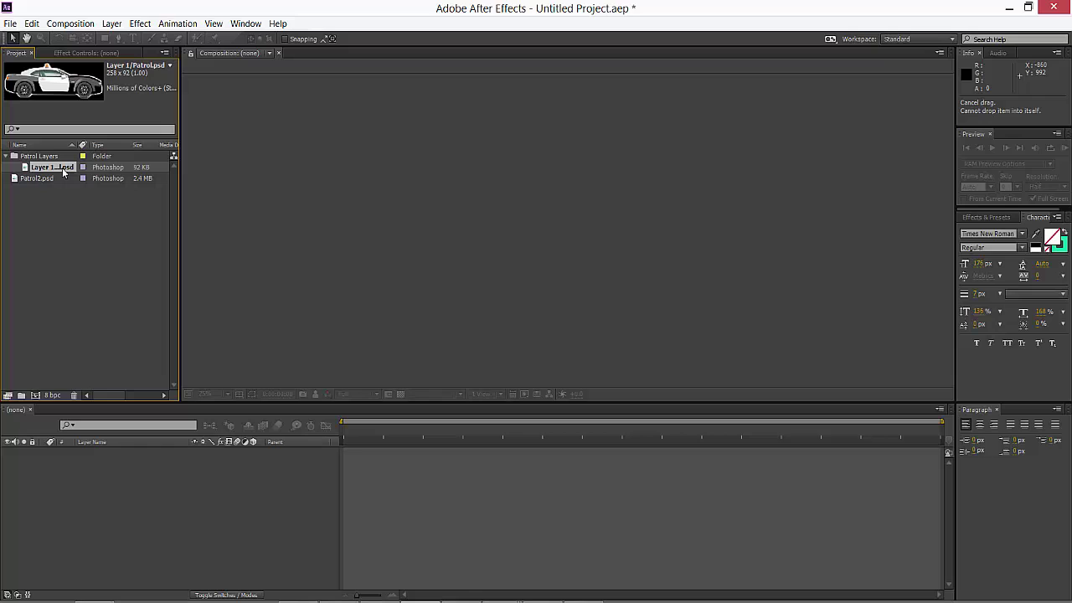
left_click_drag(63, 178, 37, 399)
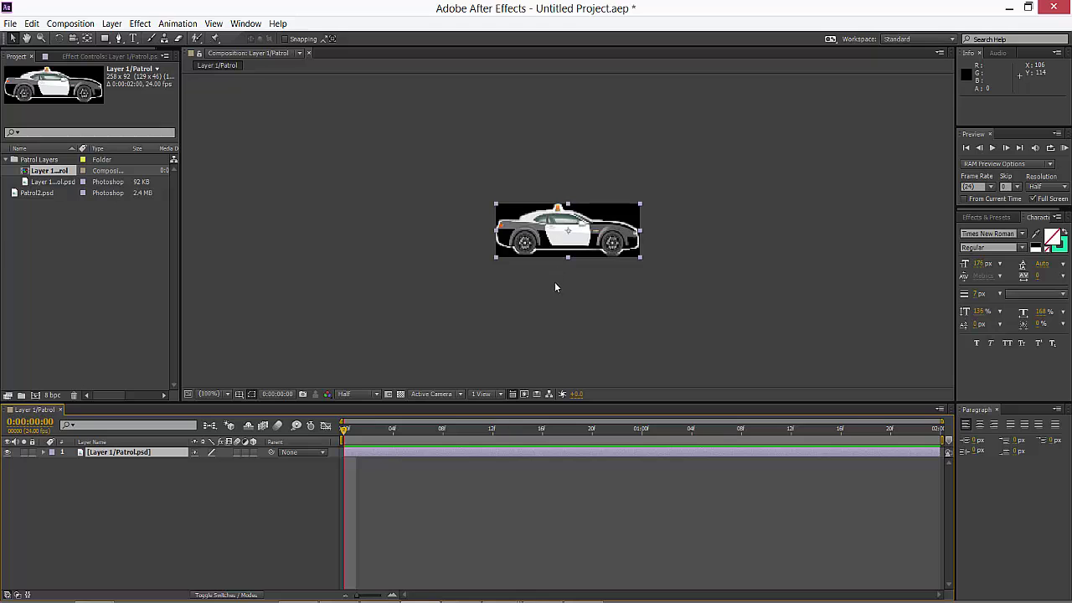
- Apply the NTSC DV Widescreen 23.976 preset (720×480) with a 0:00:01:00 duration
left_click(87, 24)
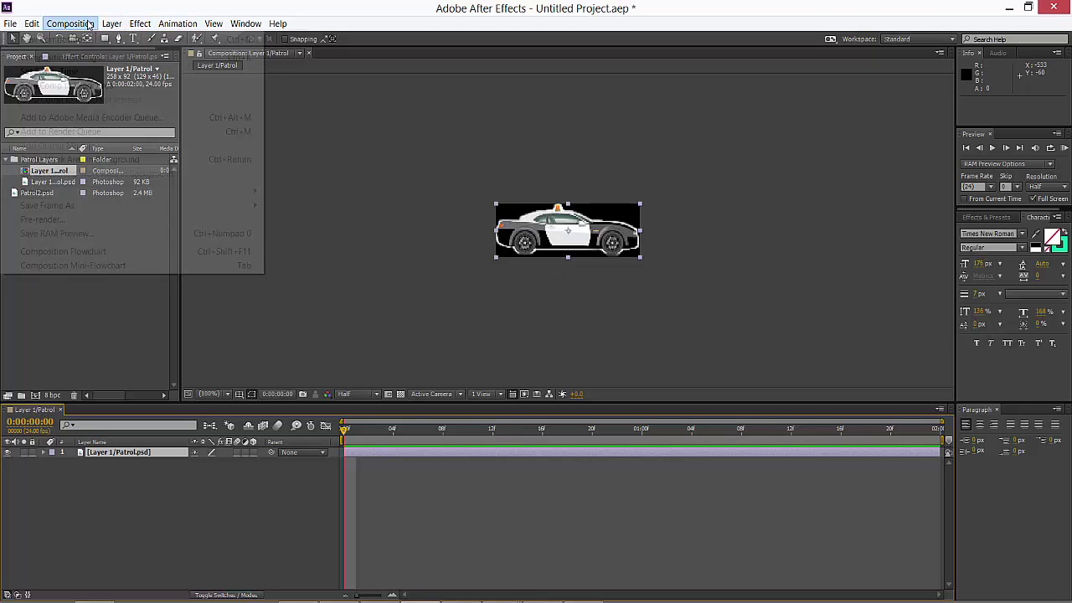
left_click(67, 55)
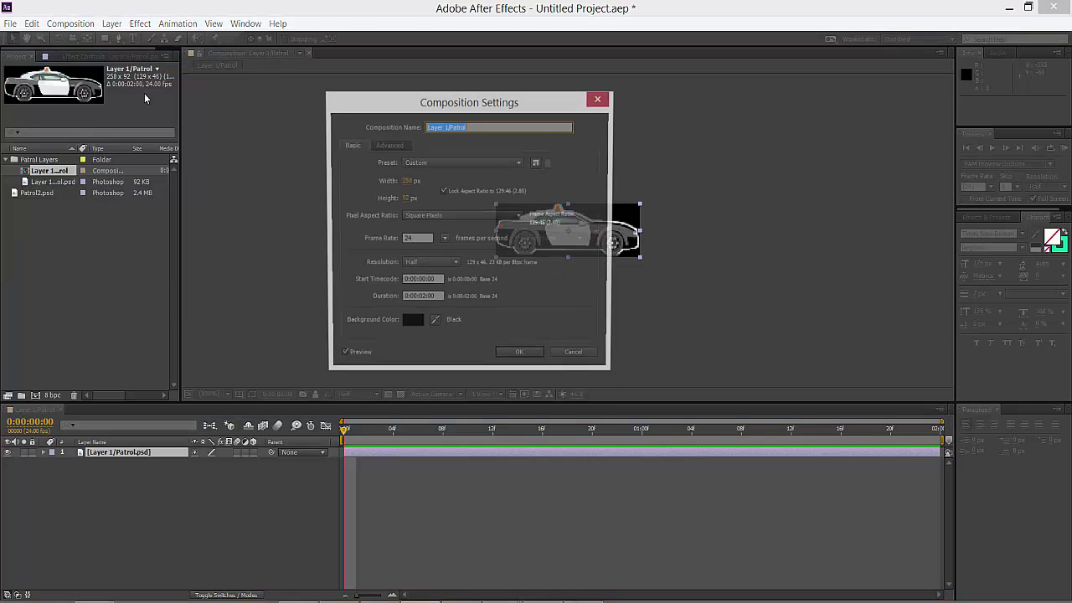
left_click(442, 164)
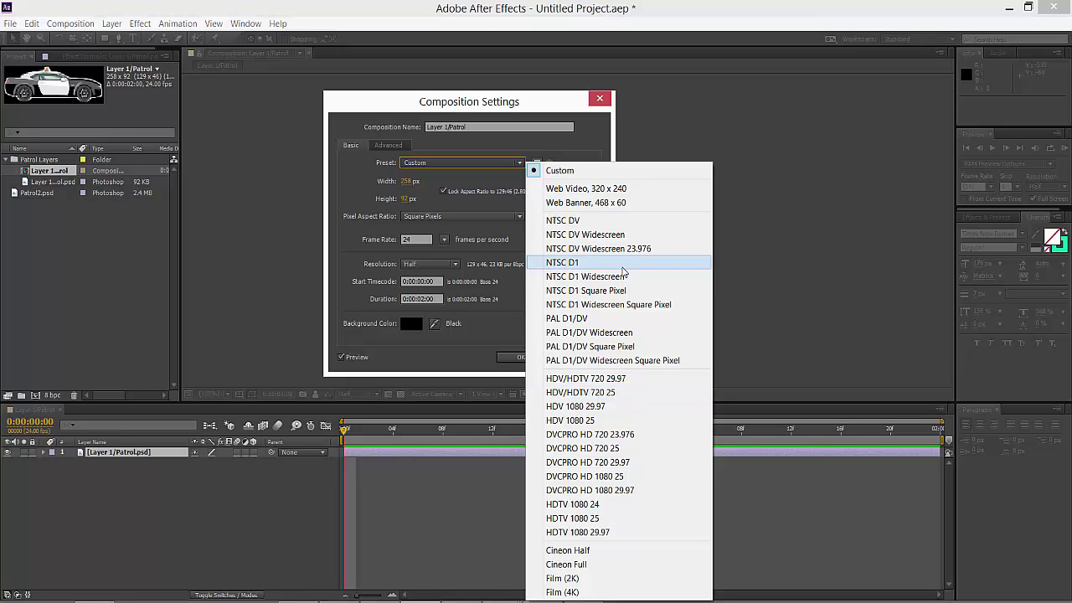
left_click(621, 251)
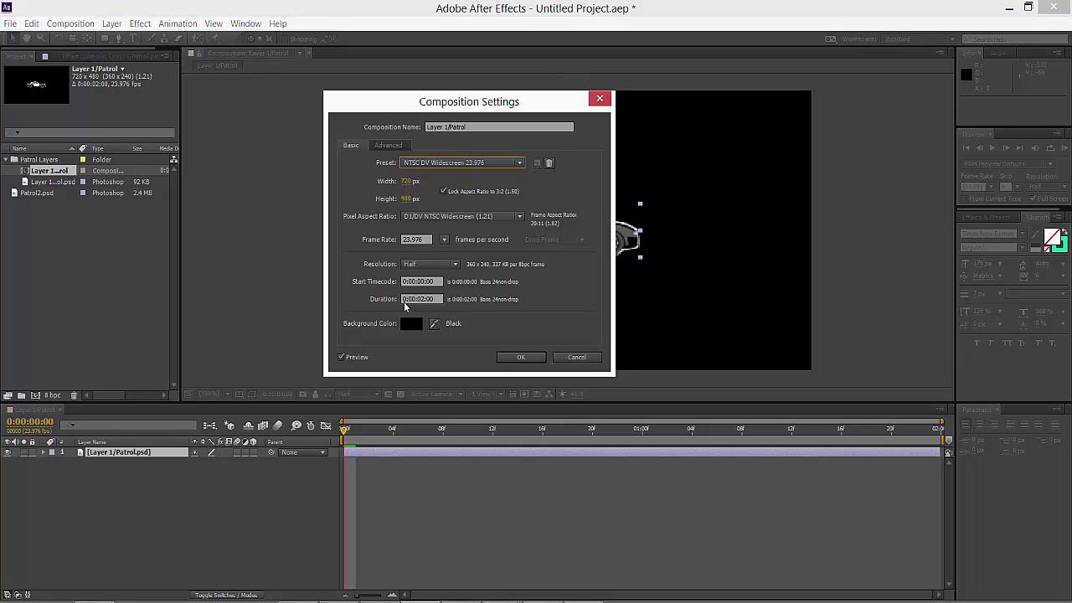
left_click(427, 299)
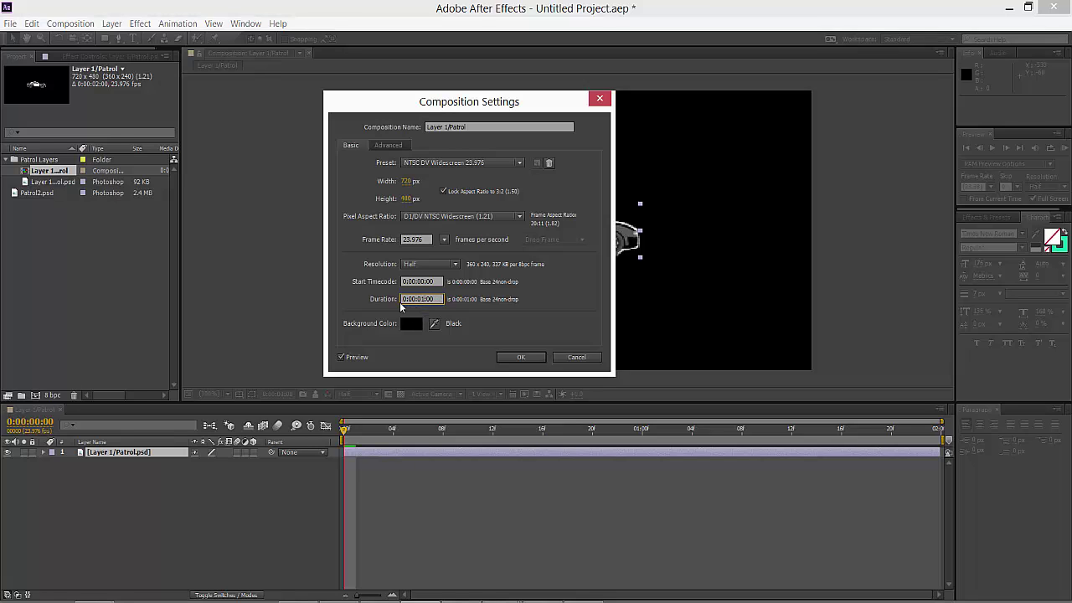
left_click(521, 357)
- Drag the black-and-white police car to the frame's bottom-left corner
left_click_drag(580, 223, 439, 334)
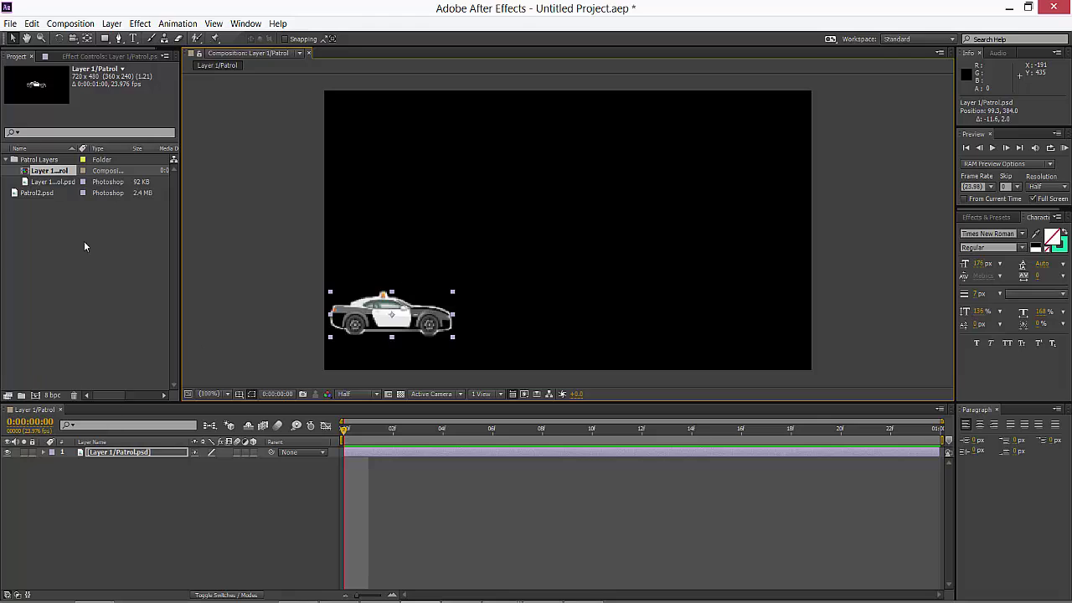
- Add the white Patrol2.psd car and shrink it proportionally to about 79%
left_click_drag(44, 192, 159, 474)
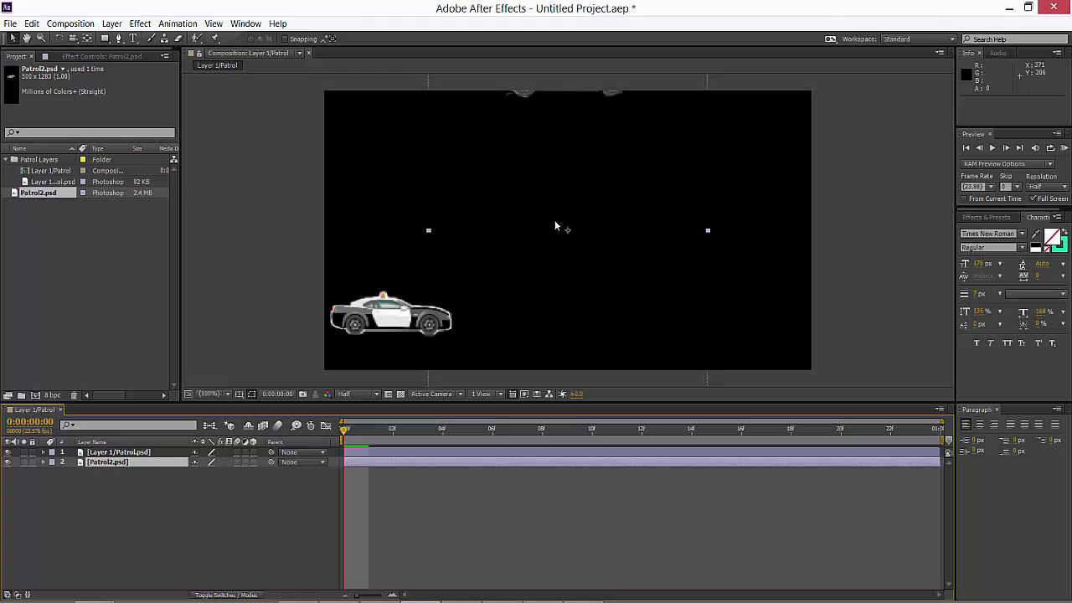
left_click_drag(576, 156, 590, 269)
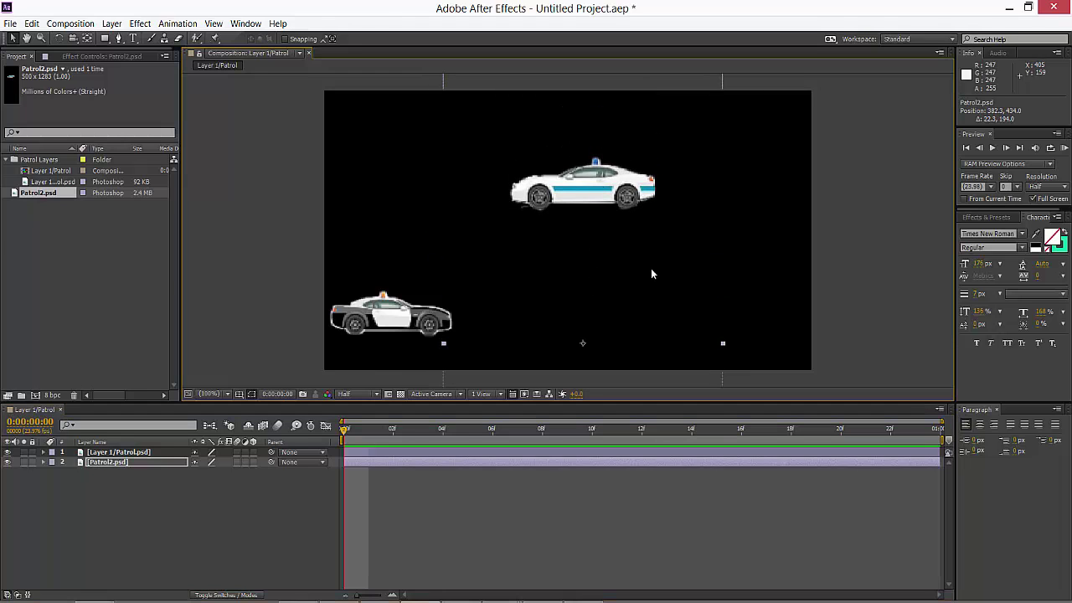
left_click_drag(722, 346, 703, 321)
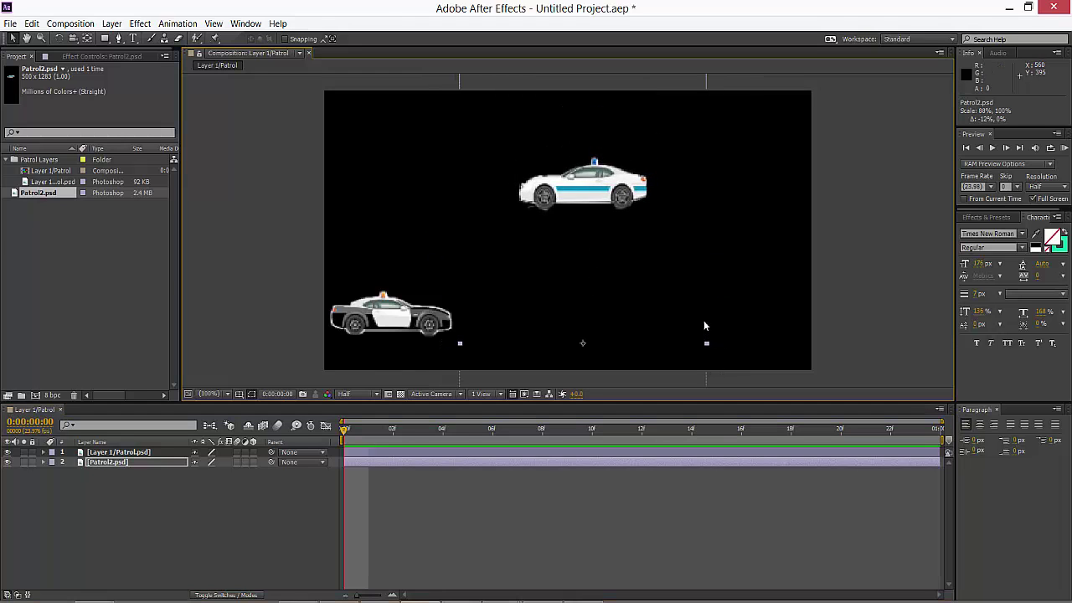
key("ctrl+z")
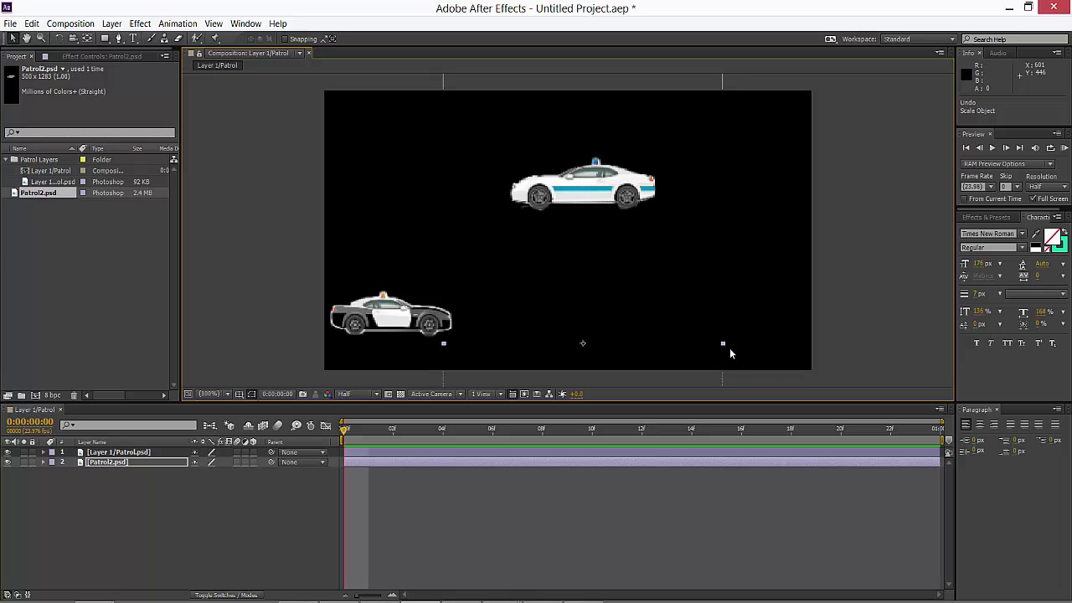
left_click(725, 347)
left_click(603, 215)
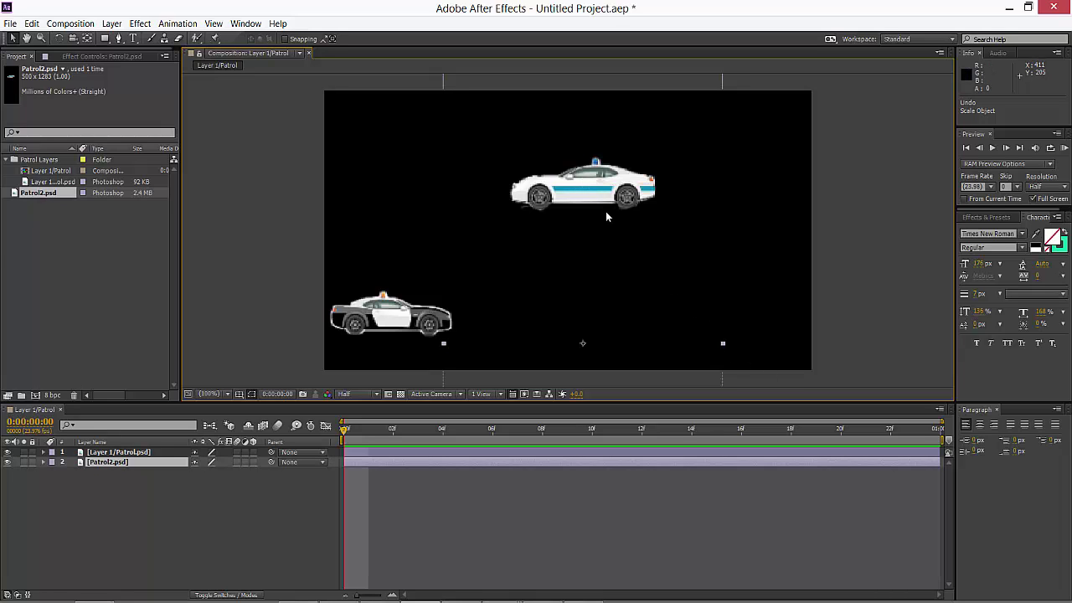
left_click_drag(722, 344, 703, 323)
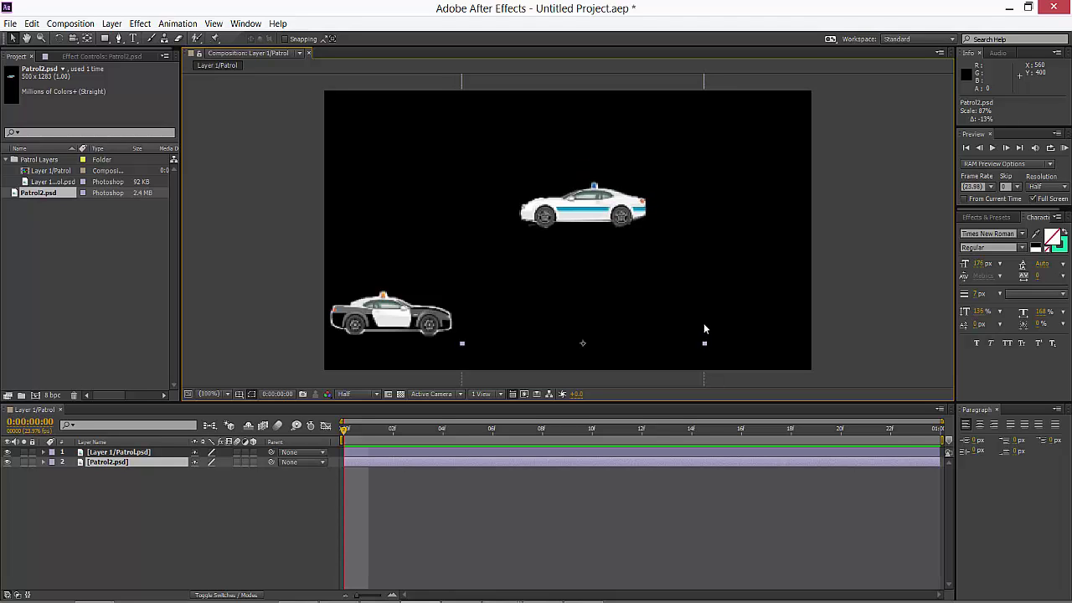
left_click_drag(598, 213, 760, 223)
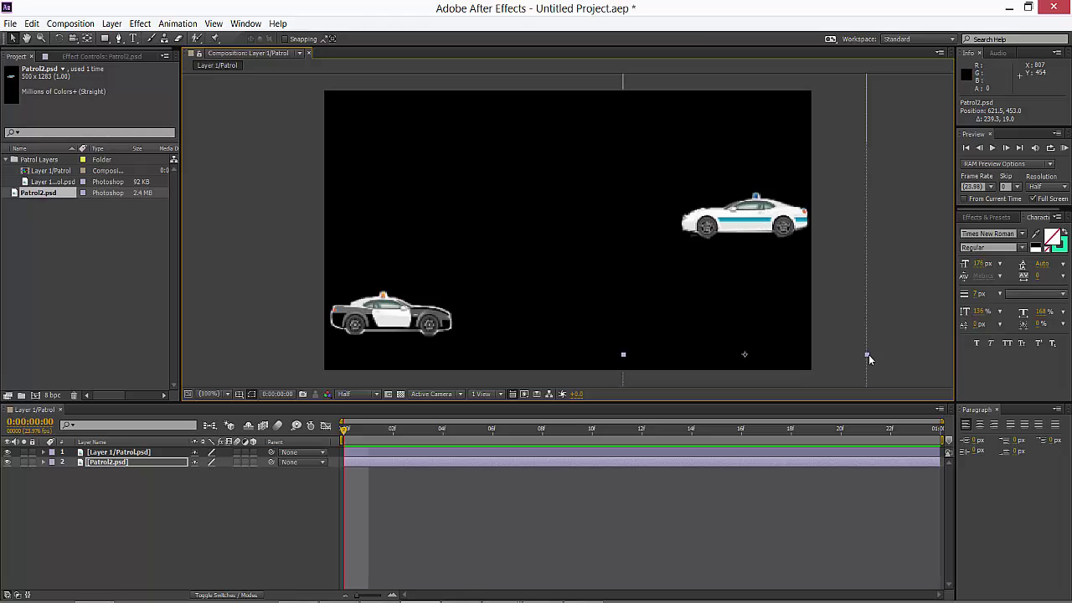
mouse_move(867, 353)
left_mouse_down()
mouse_move(846, 351)
mouse_move(855, 355)
left_mouse_up()
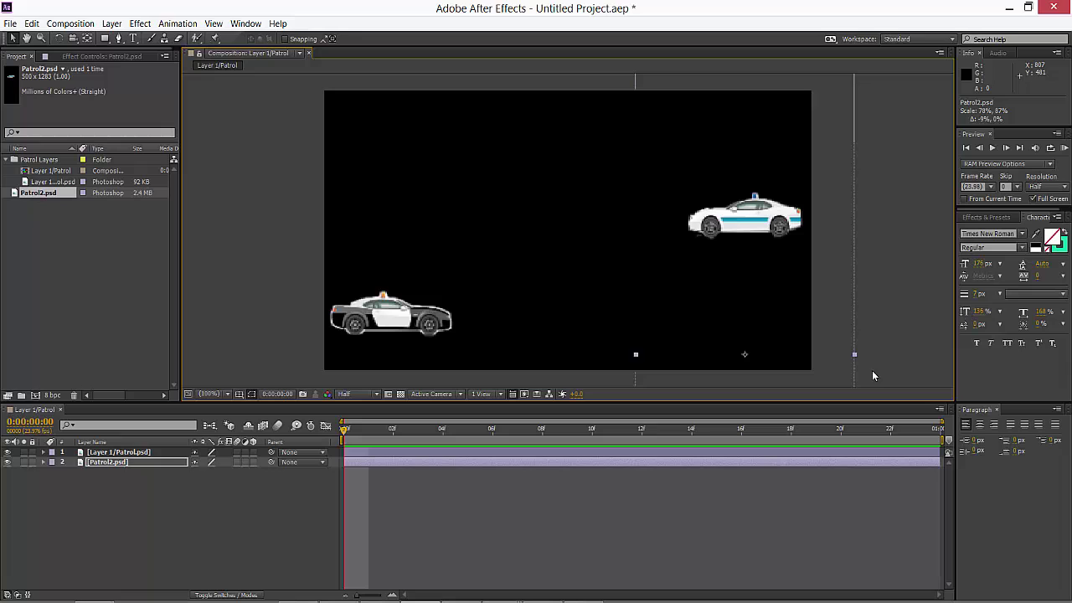
left_click(902, 292)
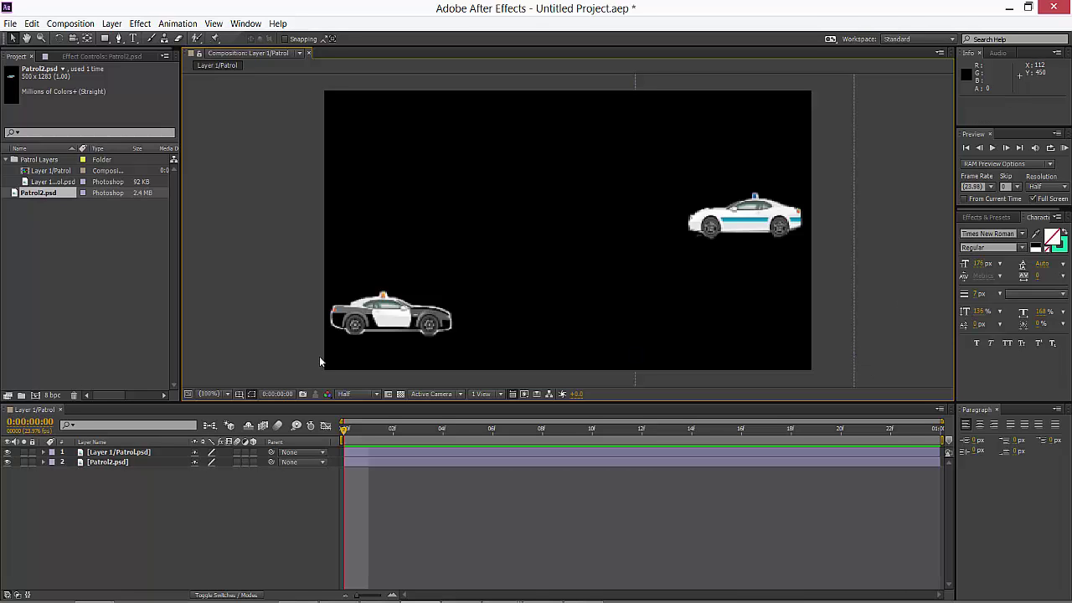
- Flip the white car horizontally and move it left, above the black car
right_click(739, 222)
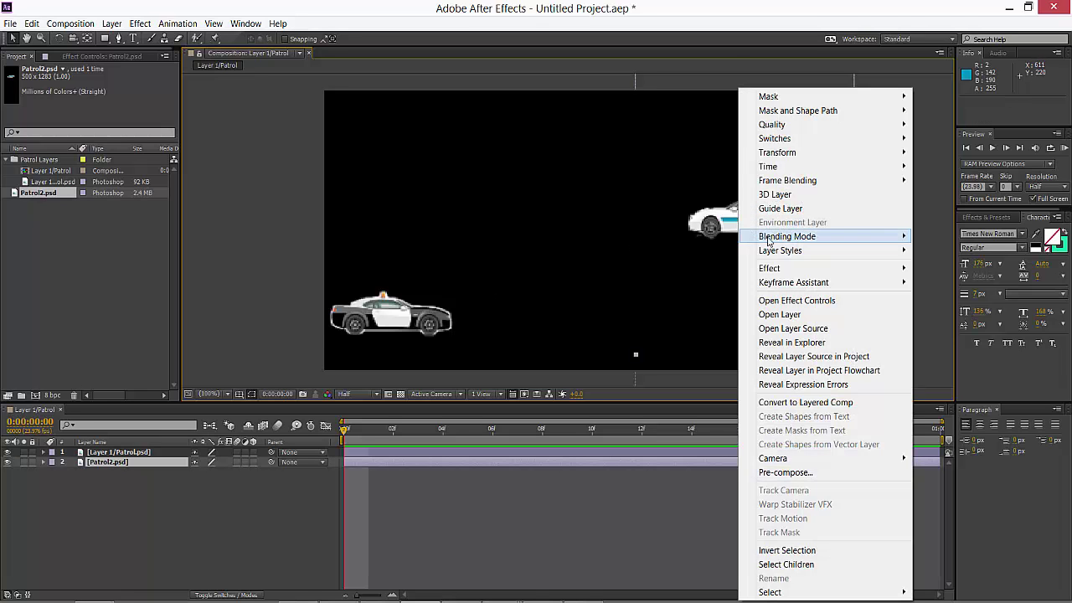
mouse_move(779, 152)
left_click(553, 259)
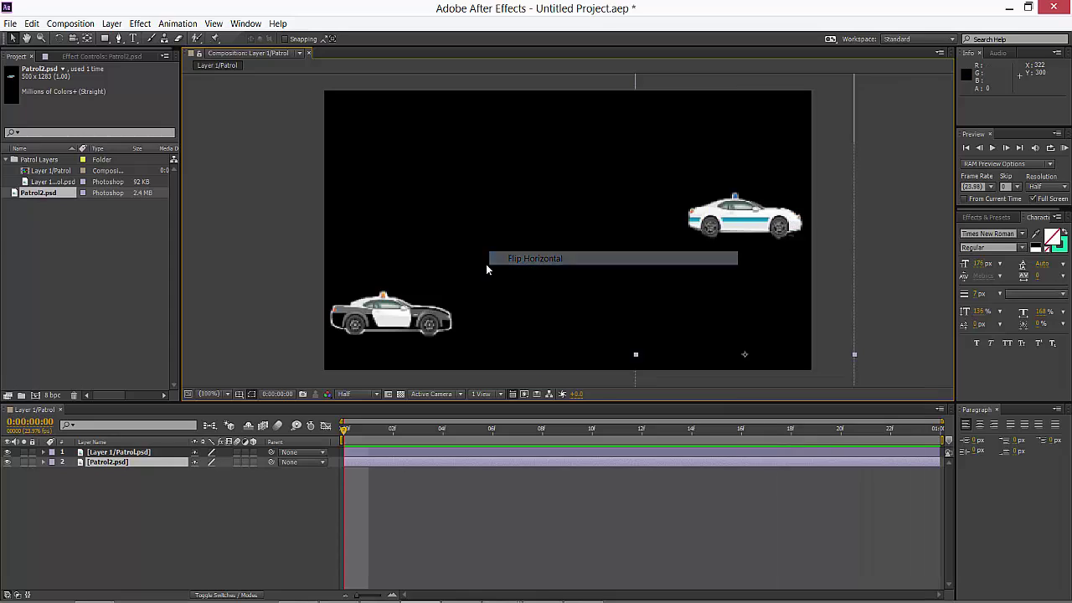
left_click_drag(722, 216, 365, 235)
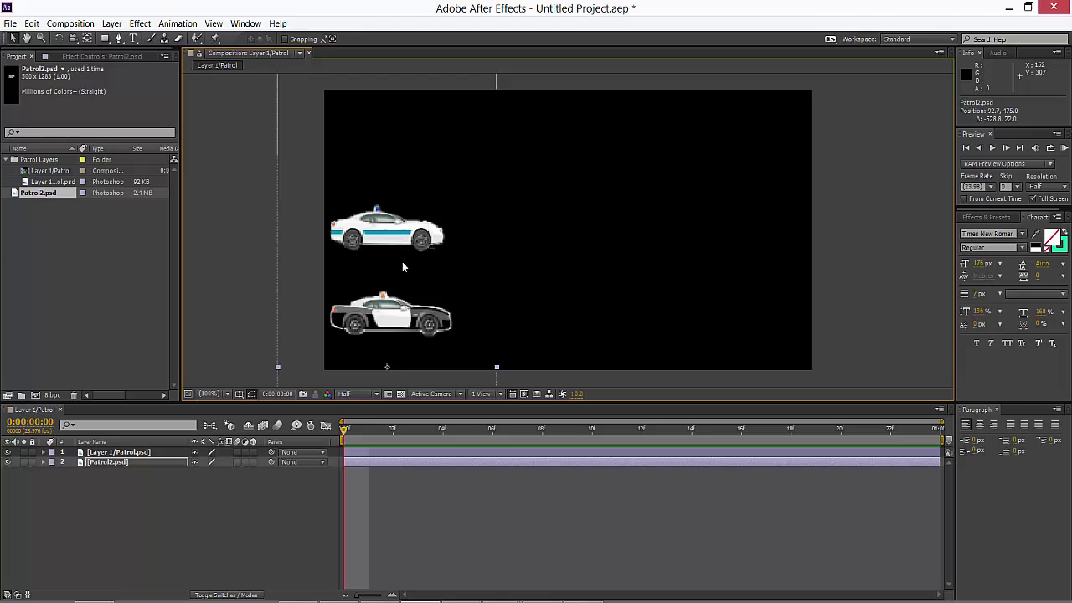
- Rename the black car's layer Parent_Car and the white Patrol2.psd layer Child_Car
left_click(149, 454)
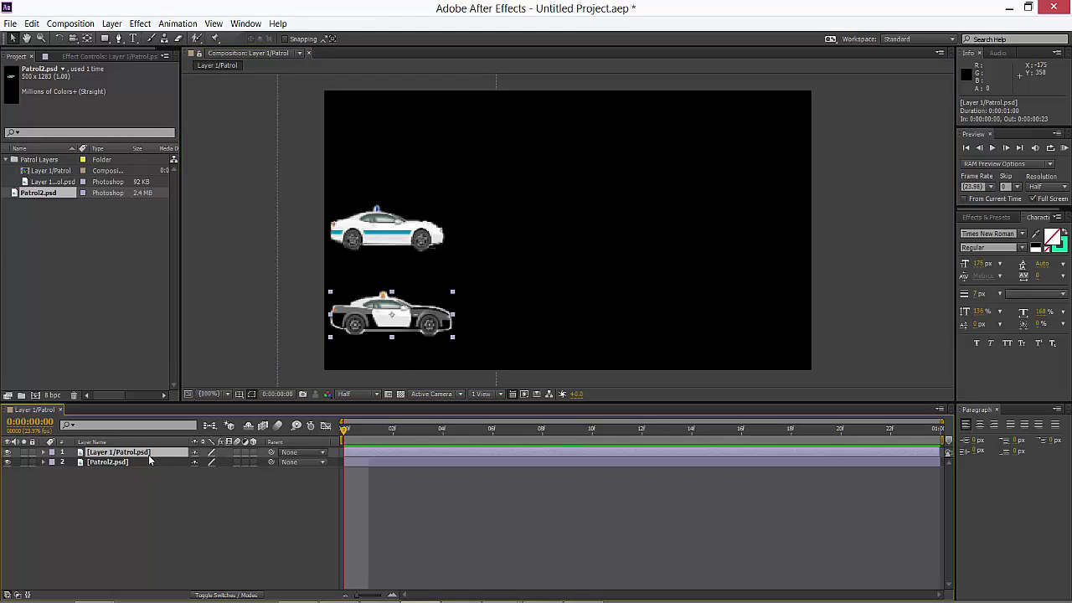
key("Return")
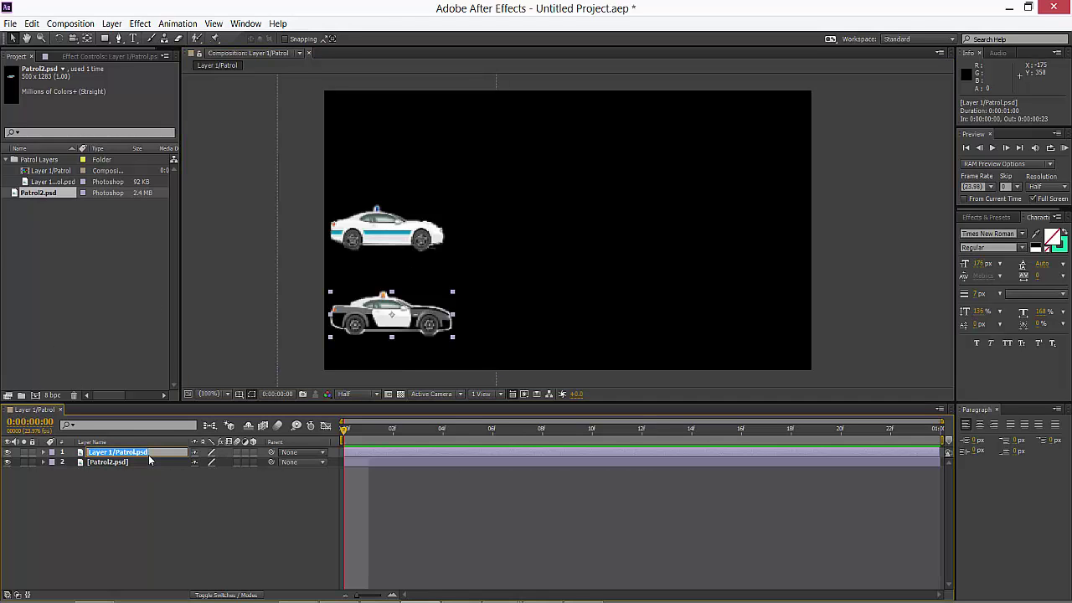
type("Parent_Car")
left_click(152, 463)
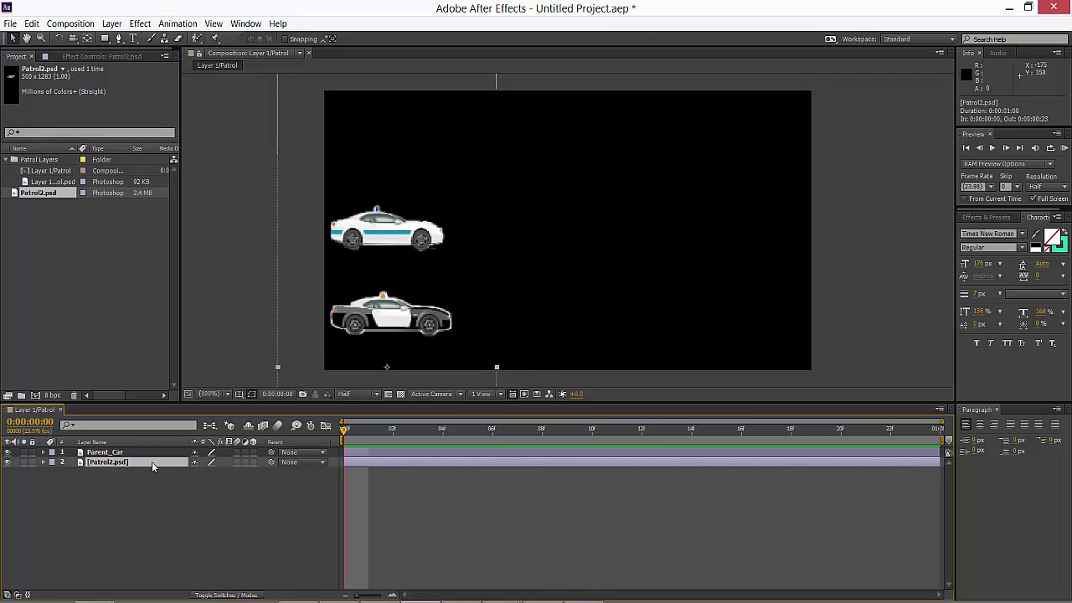
key("Return")
type("Chil")
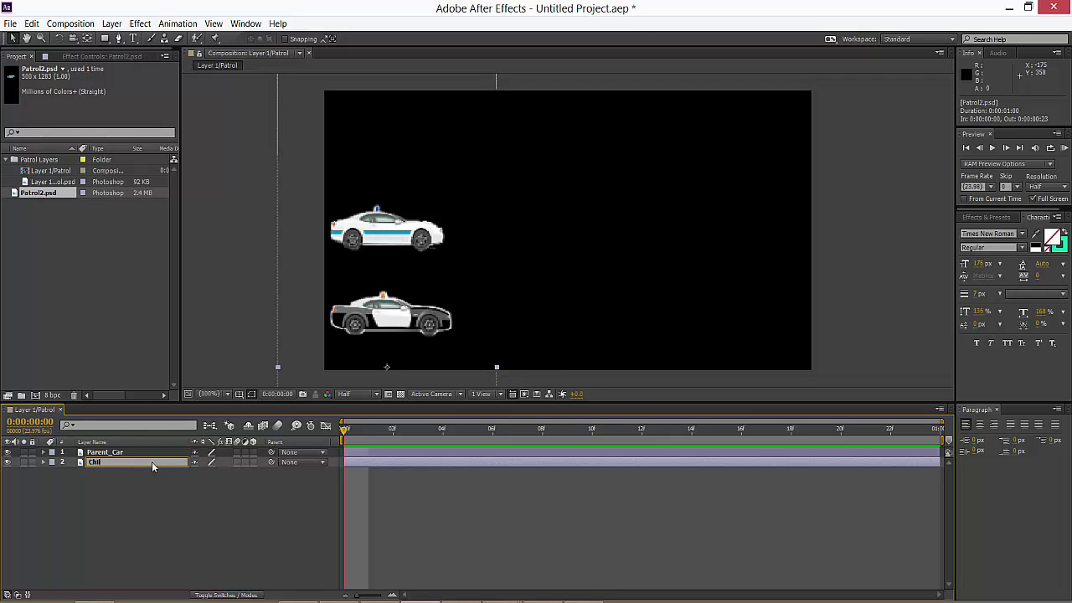
type("d_Car")
- Keyframe Parent_Car's Position at frame 0 and drive it right by about frame 10
left_click(211, 549)
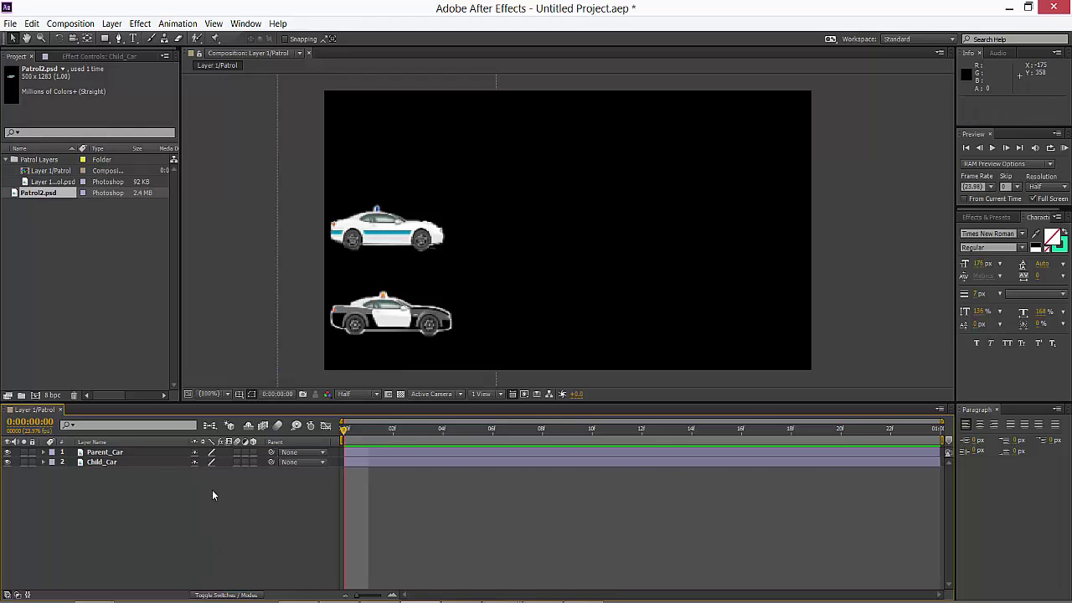
left_click(391, 317)
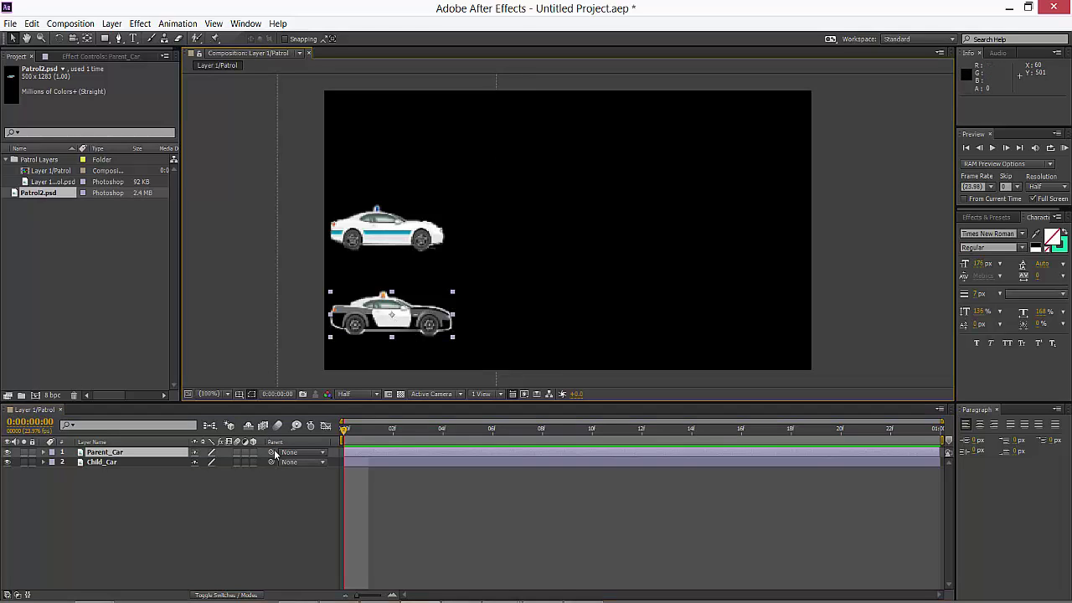
left_click(42, 456)
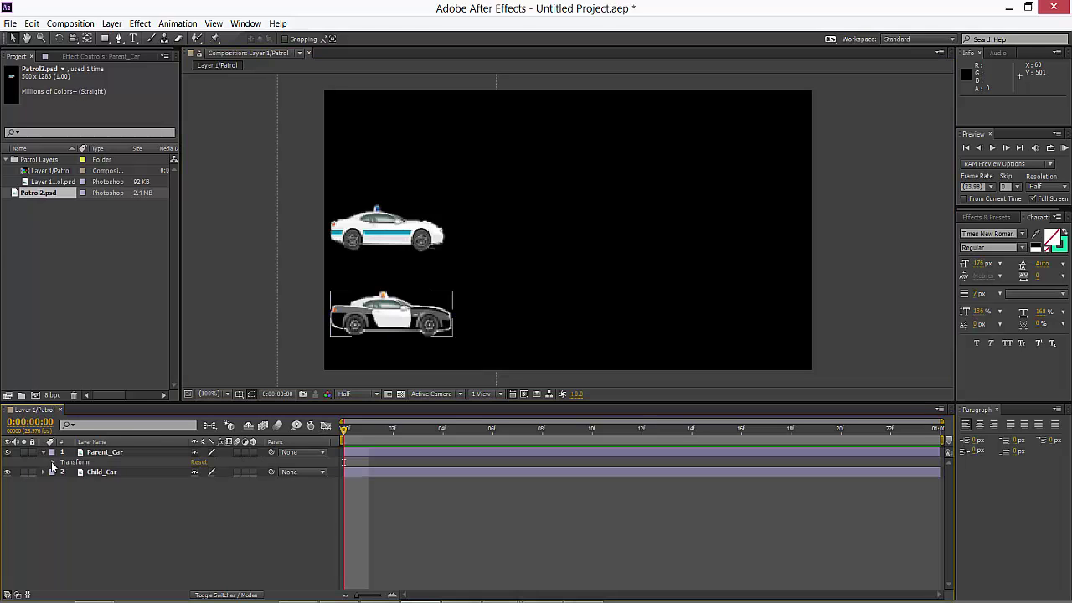
left_click(51, 453)
left_click(89, 481)
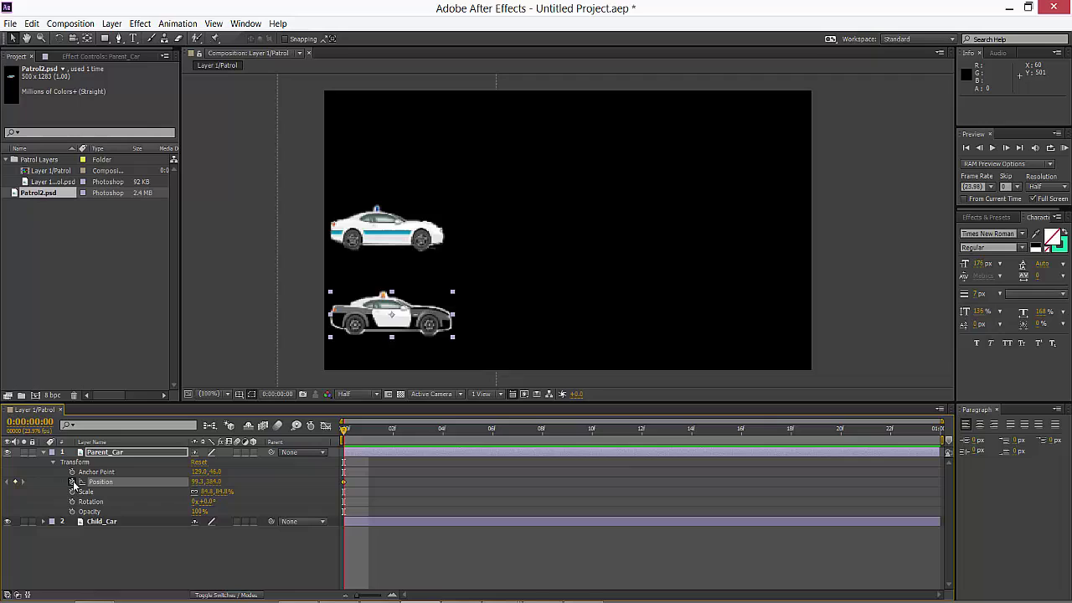
left_click(72, 481)
left_click(593, 434)
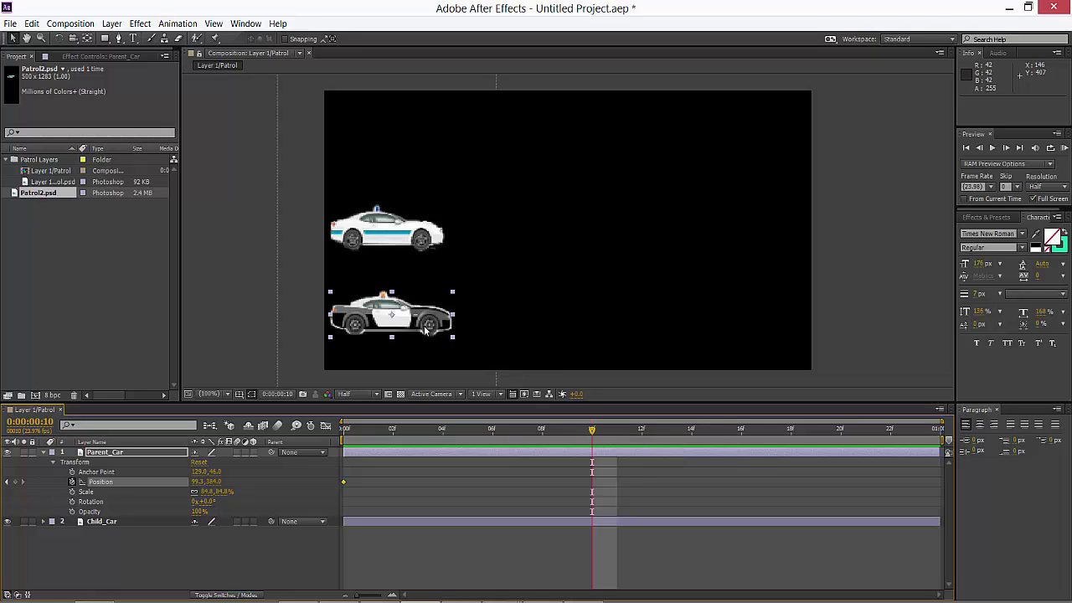
left_click_drag(411, 313, 771, 321)
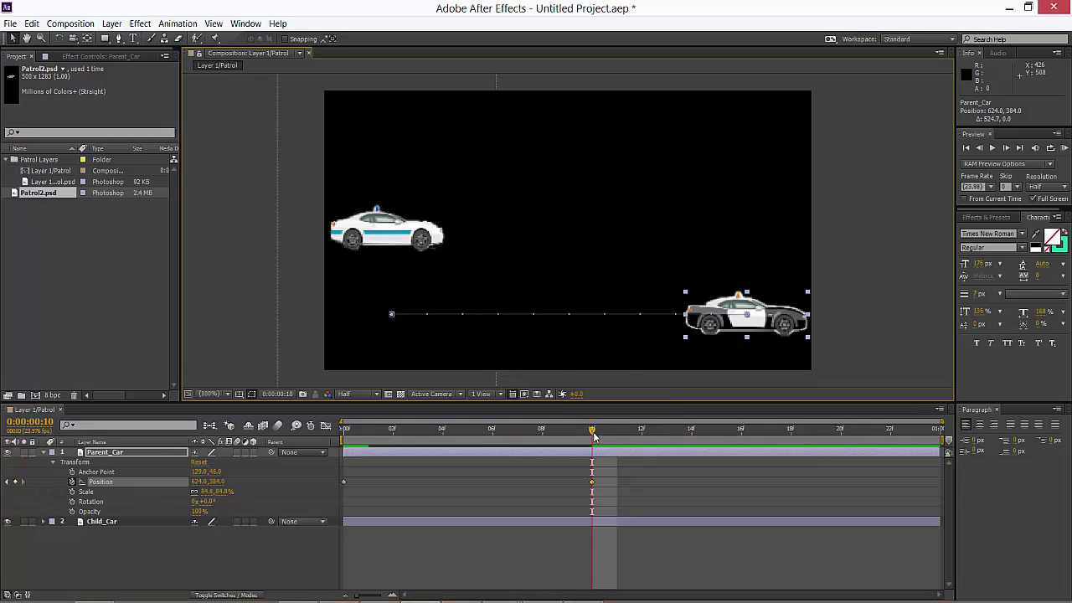
- Move the end Position keyframe to the last frame and preview the slower motion
left_click_drag(592, 437, 344, 436)
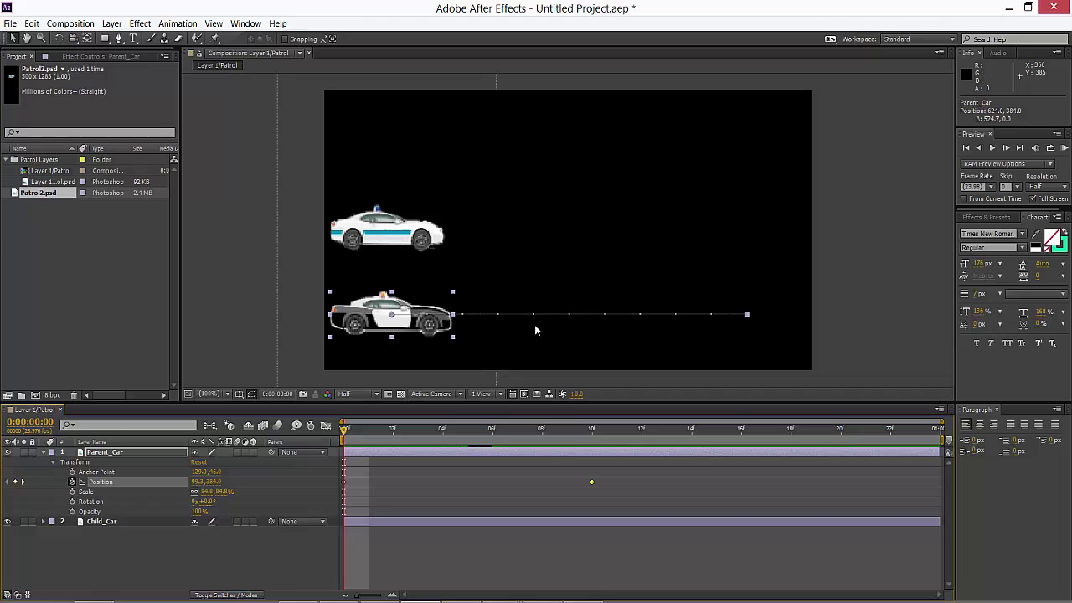
key("space")
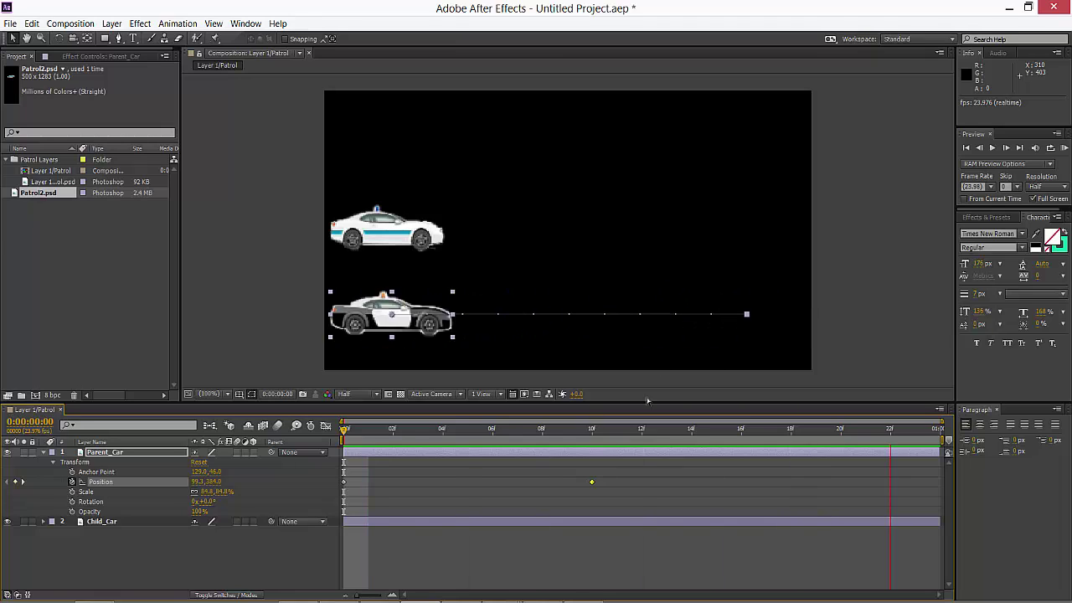
left_click(640, 425)
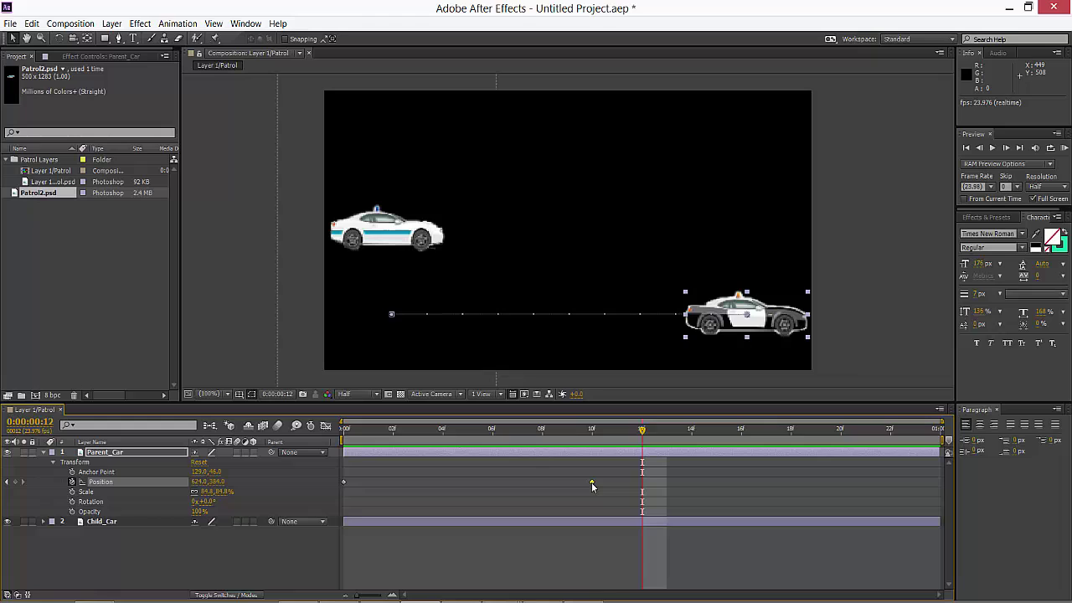
left_click_drag(592, 484, 940, 484)
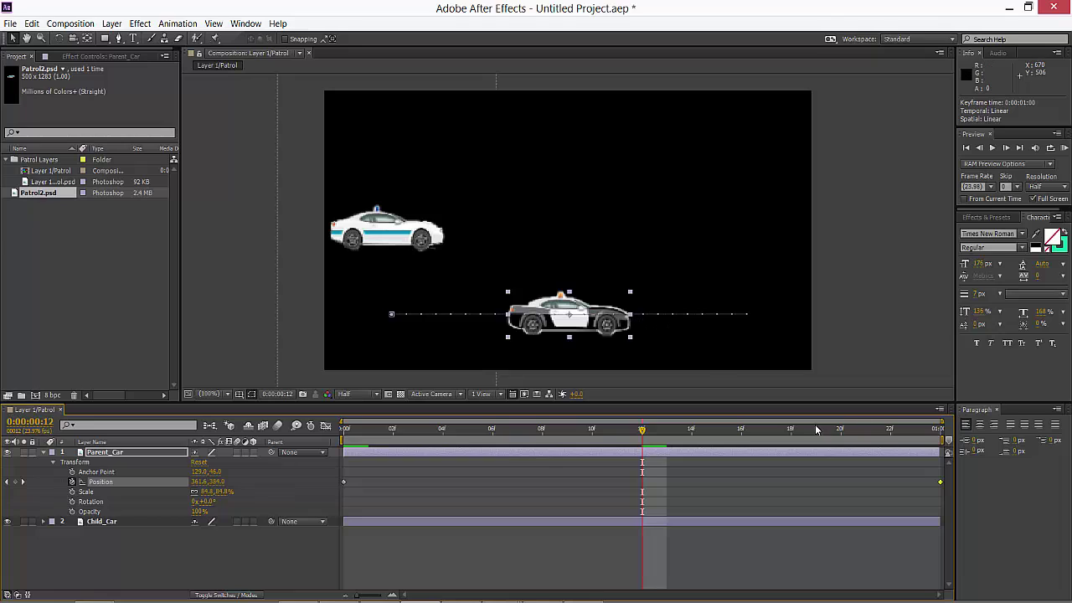
key("KP_0")
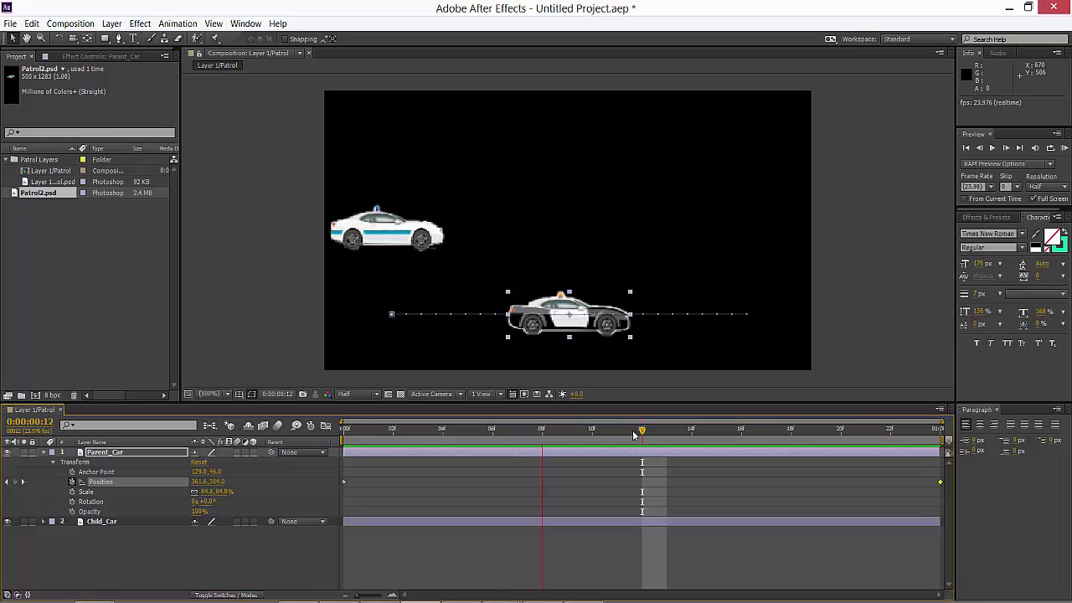
key("space")
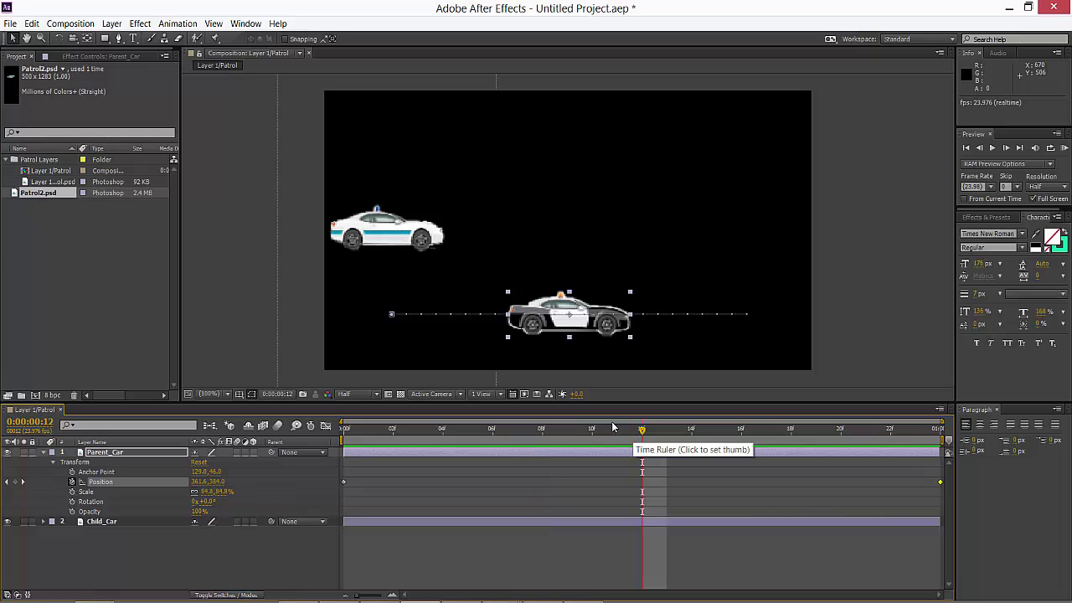
- Reveal Child_Car's Transform properties and pick-whip its Parent to the Parent_Car layer
left_click(388, 231)
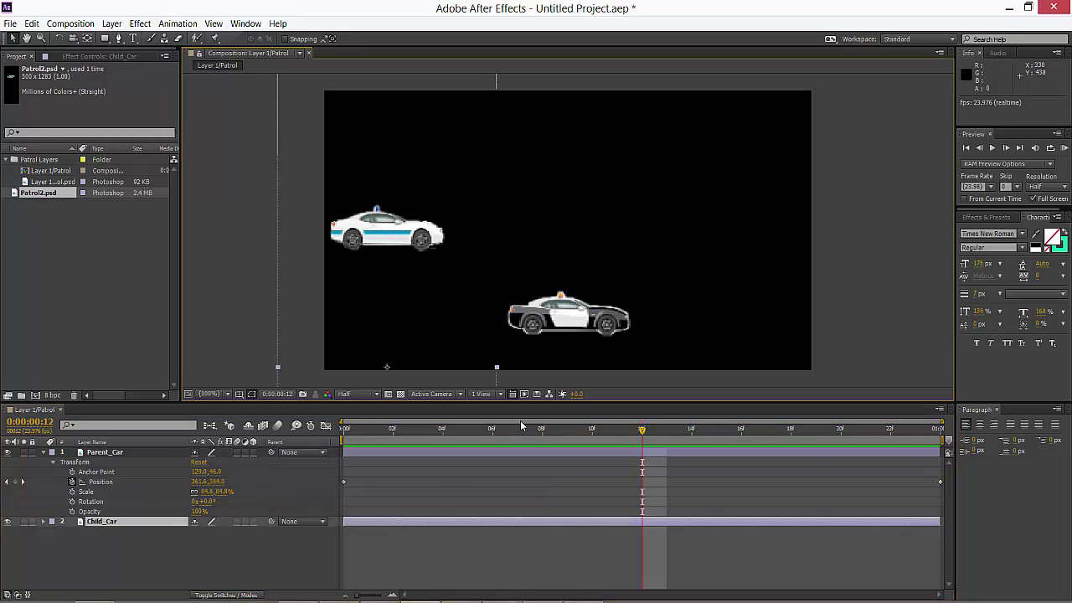
left_click_drag(557, 428, 344, 428)
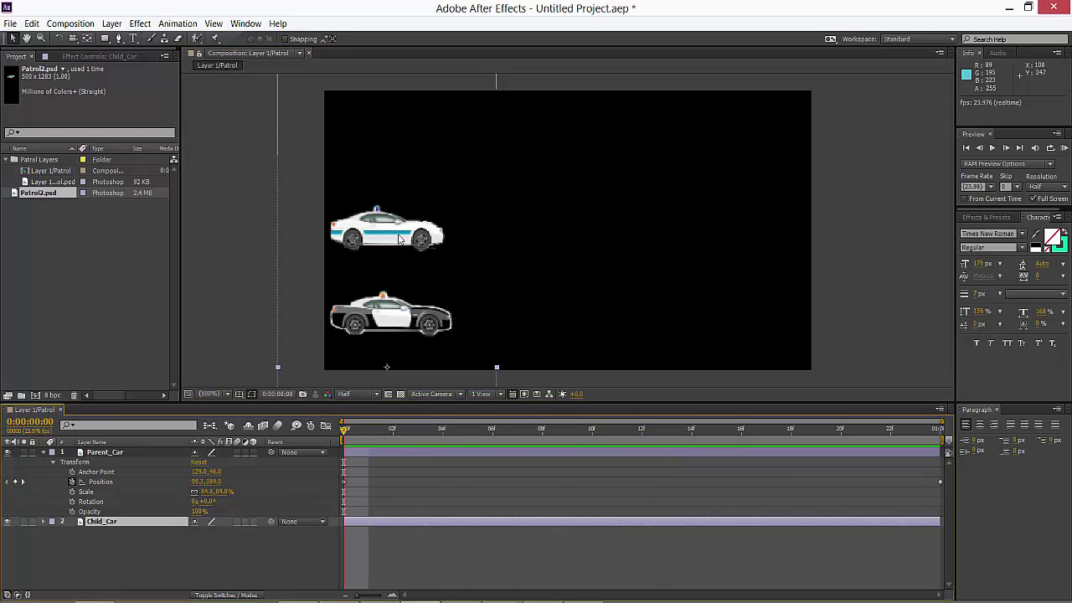
left_click(44, 522)
left_click(54, 533)
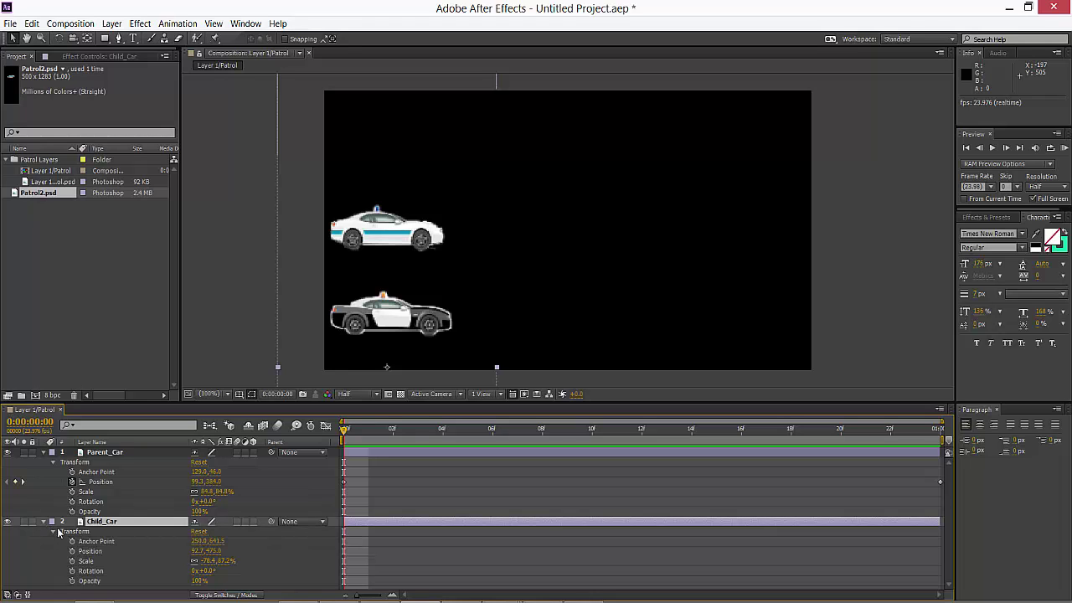
left_click(146, 525)
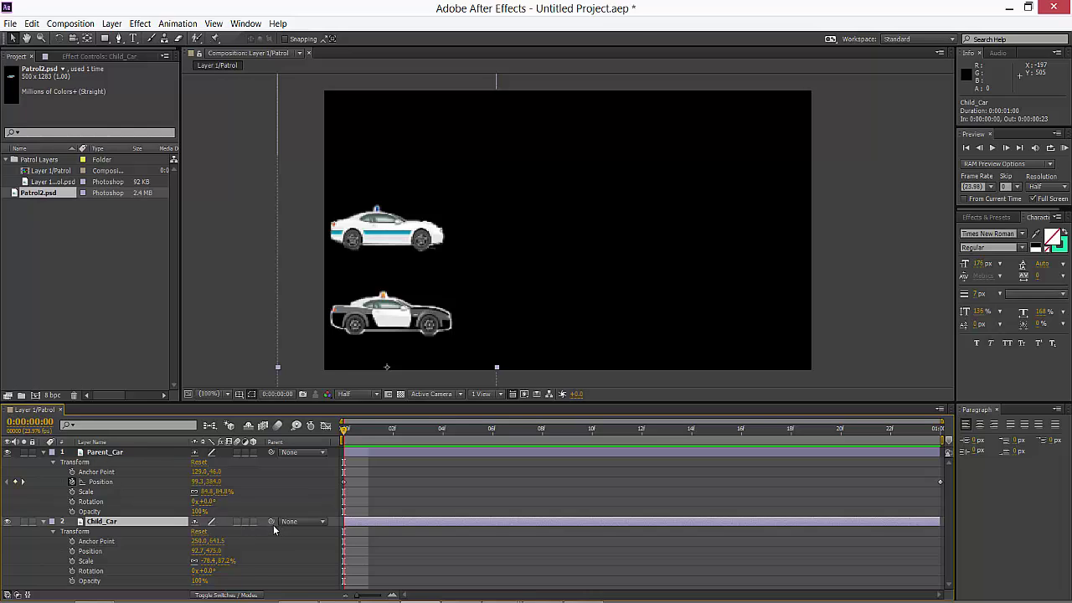
left_click_drag(271, 522, 117, 453)
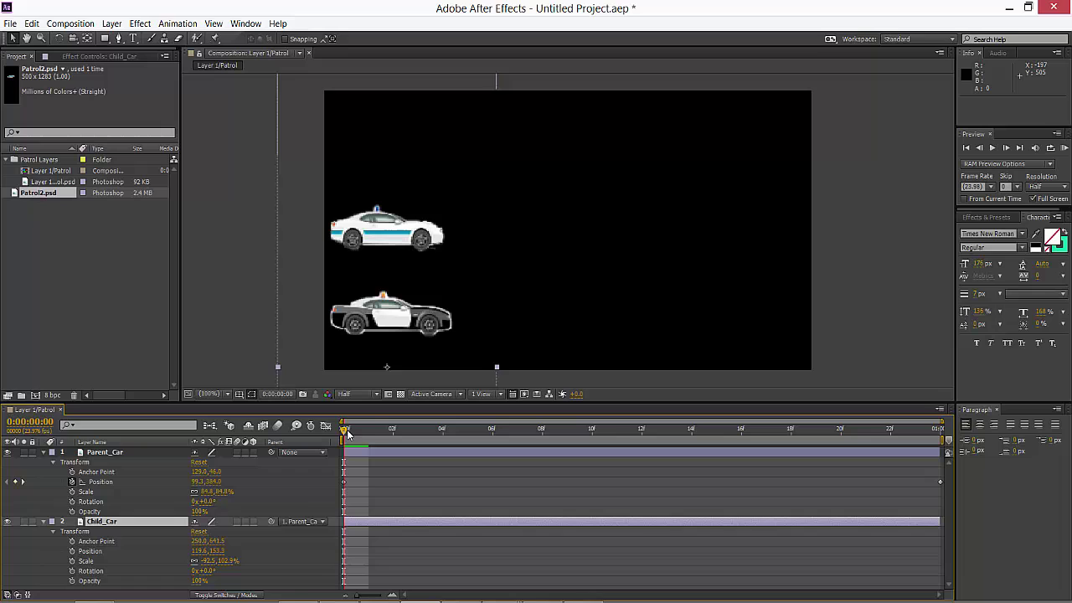
- Drag the white car up toward the top middle, to Position 461.6, 128.6
left_click_drag(348, 433, 287, 436)
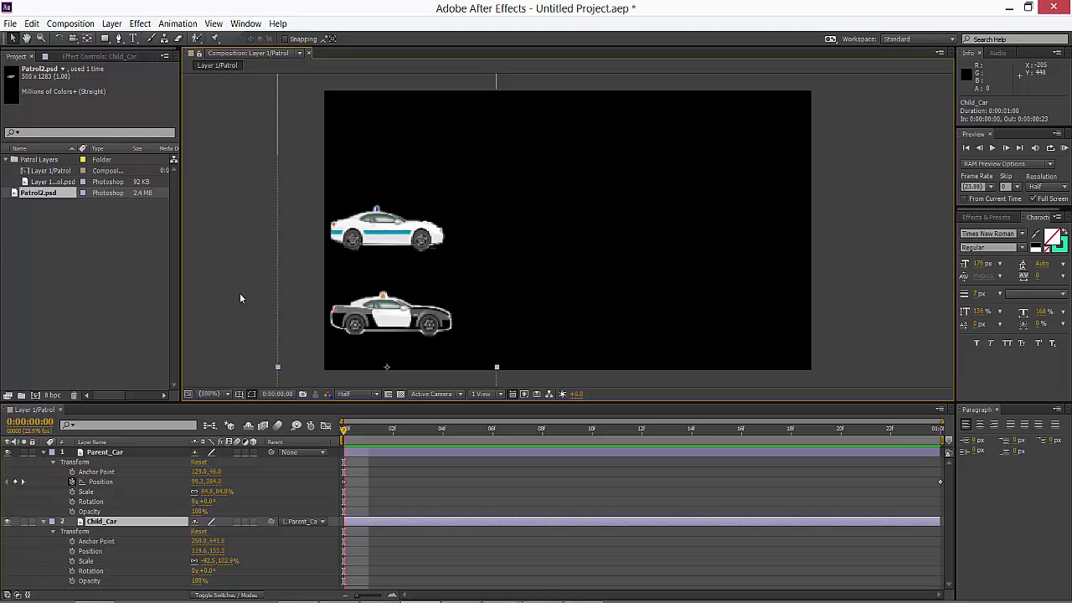
left_click_drag(394, 237, 556, 223)
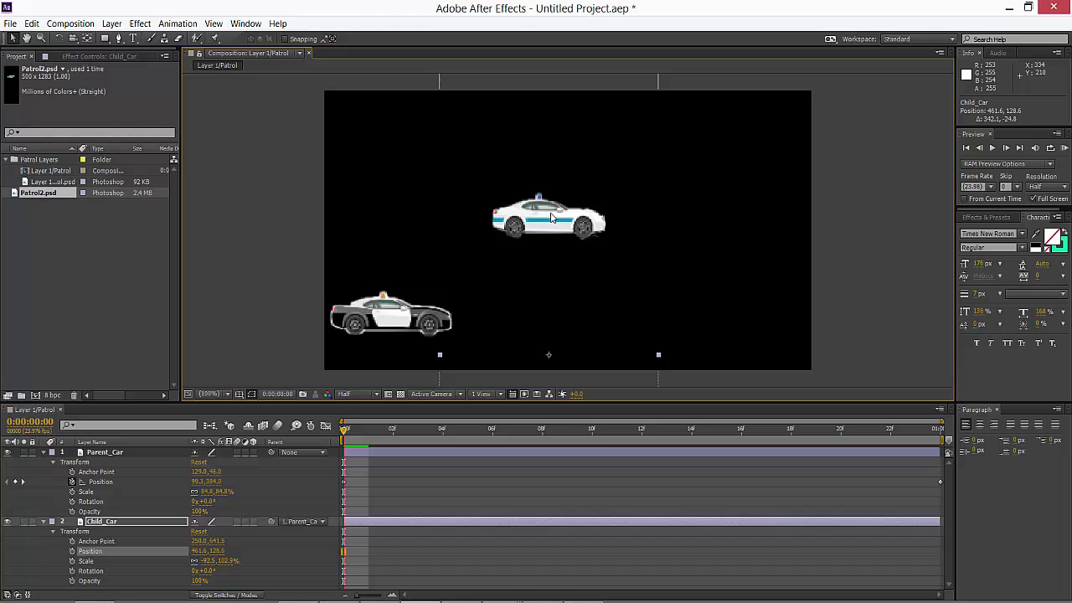
- Flip the white car horizontally and place it beside the black car at 389.7, 324.4
left_click(343, 430)
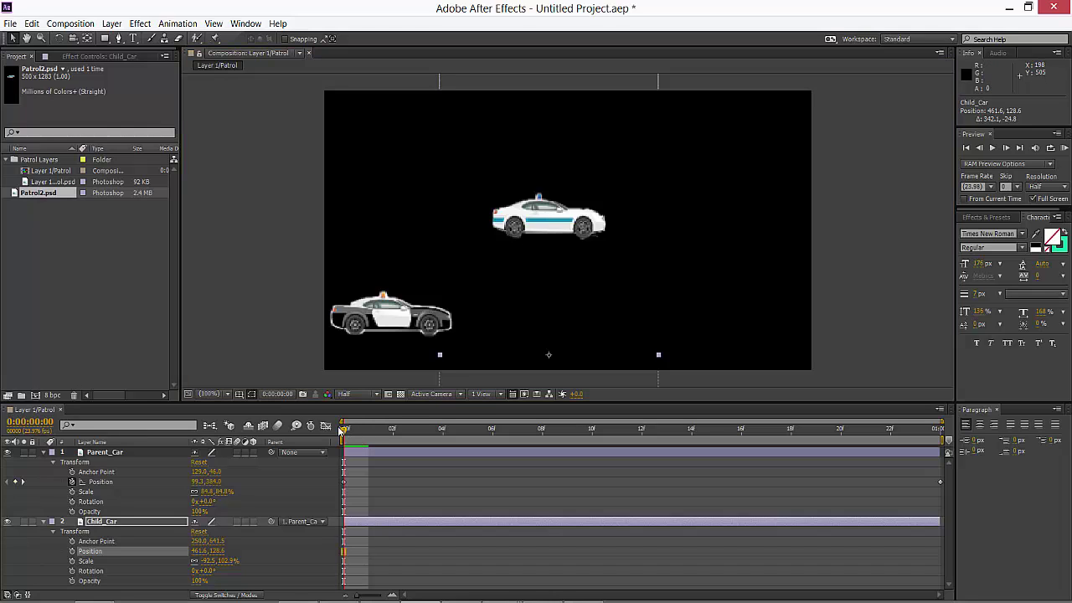
key("space")
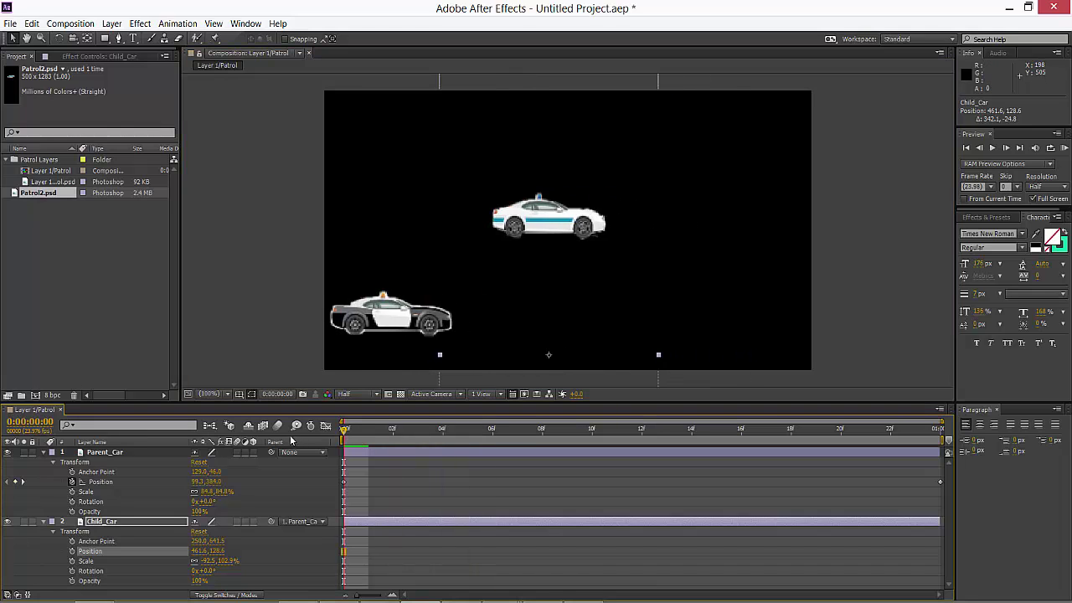
key("space")
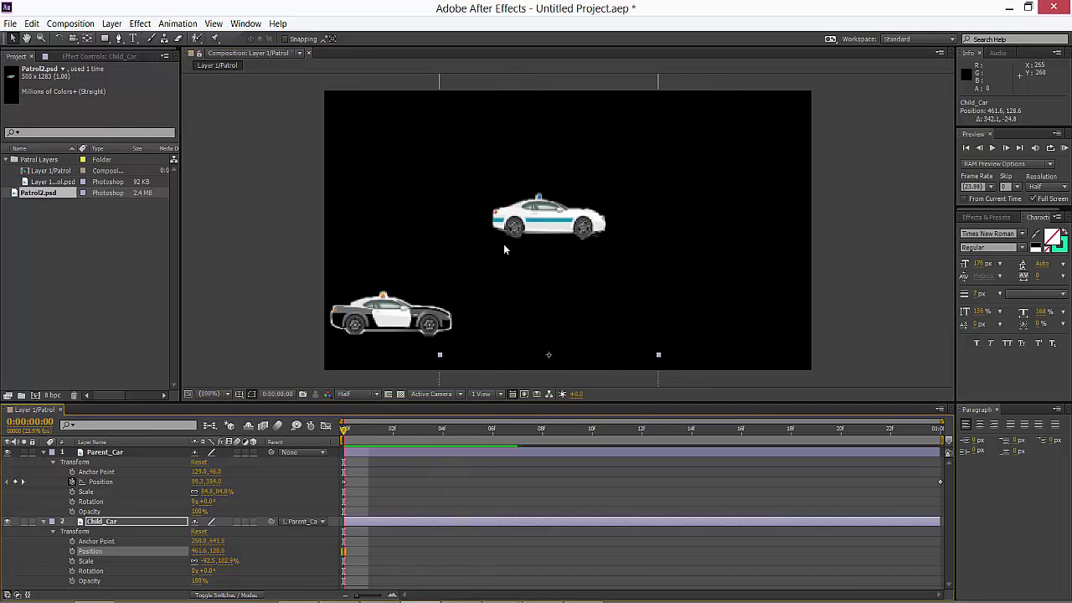
right_click(569, 219)
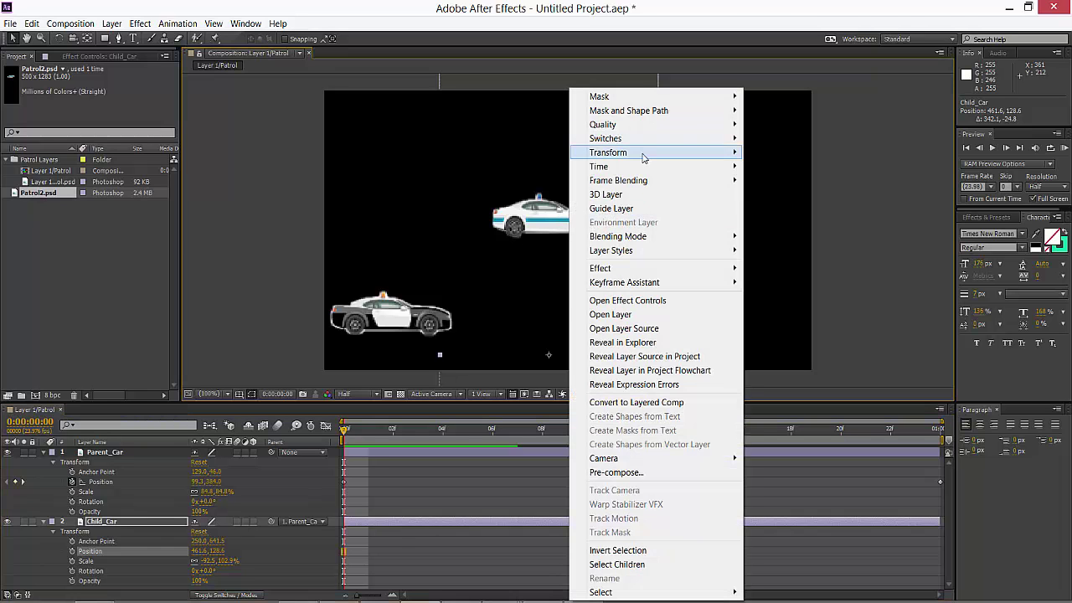
mouse_move(645, 153)
left_click(426, 258)
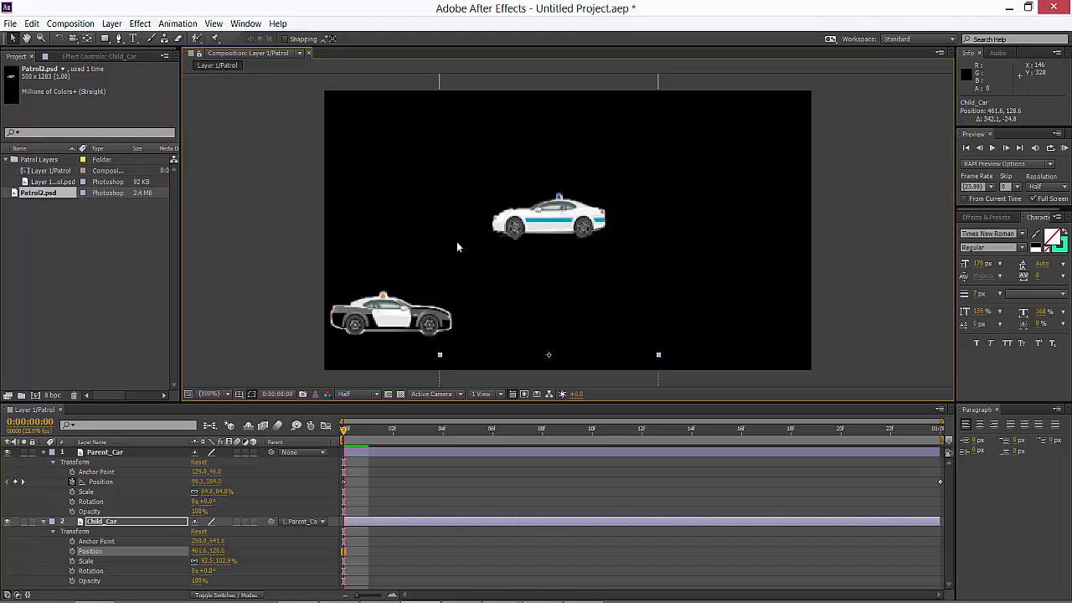
left_click_drag(551, 226, 517, 322)
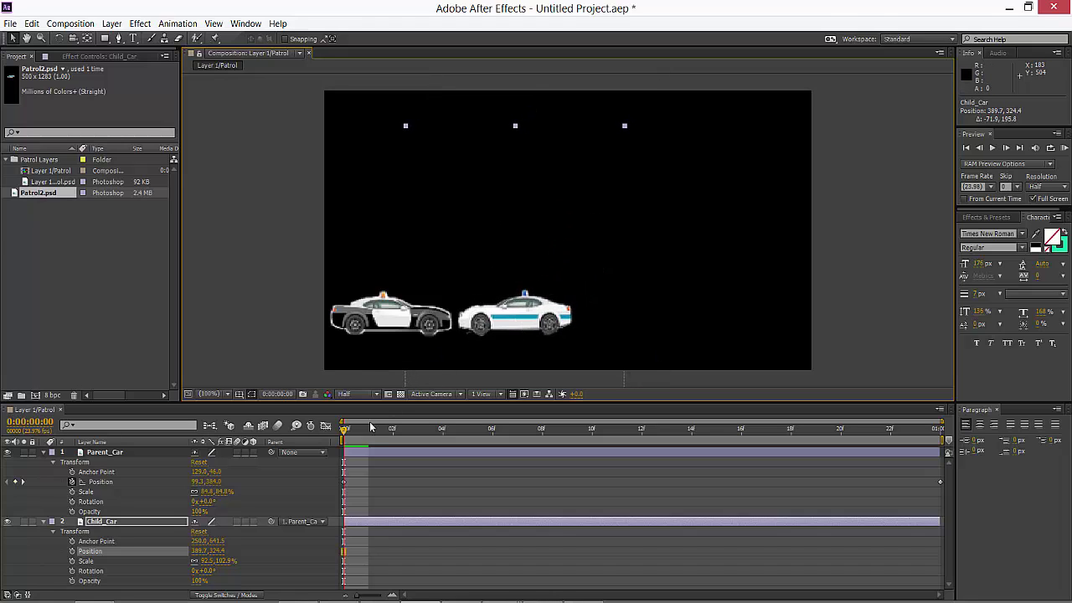
left_click_drag(344, 431, 392, 431)
key("space")
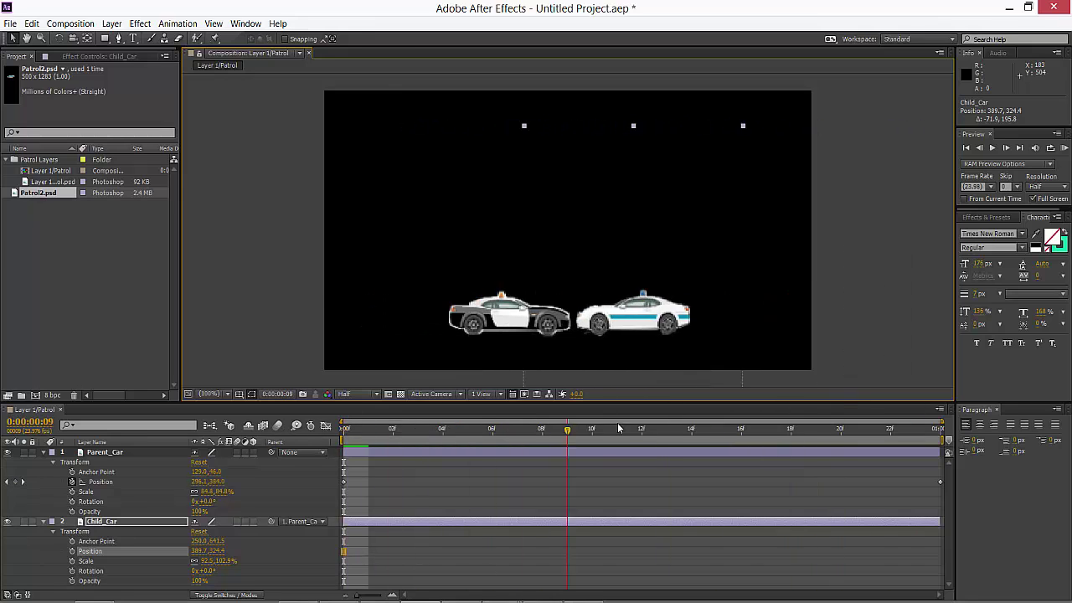
left_click(494, 430)
left_click_drag(496, 435, 420, 437)
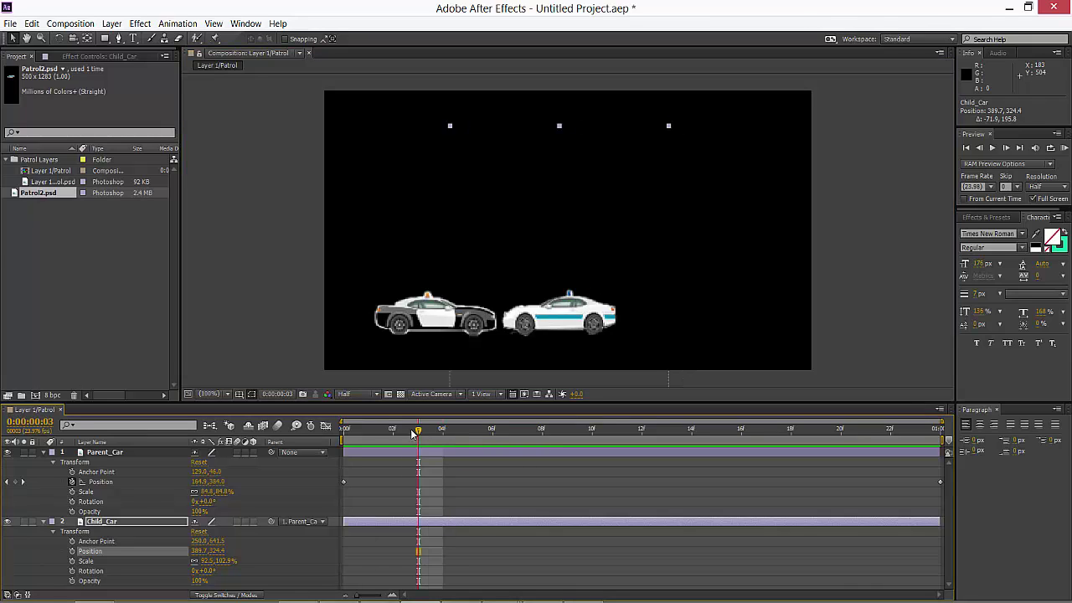
key("Home")
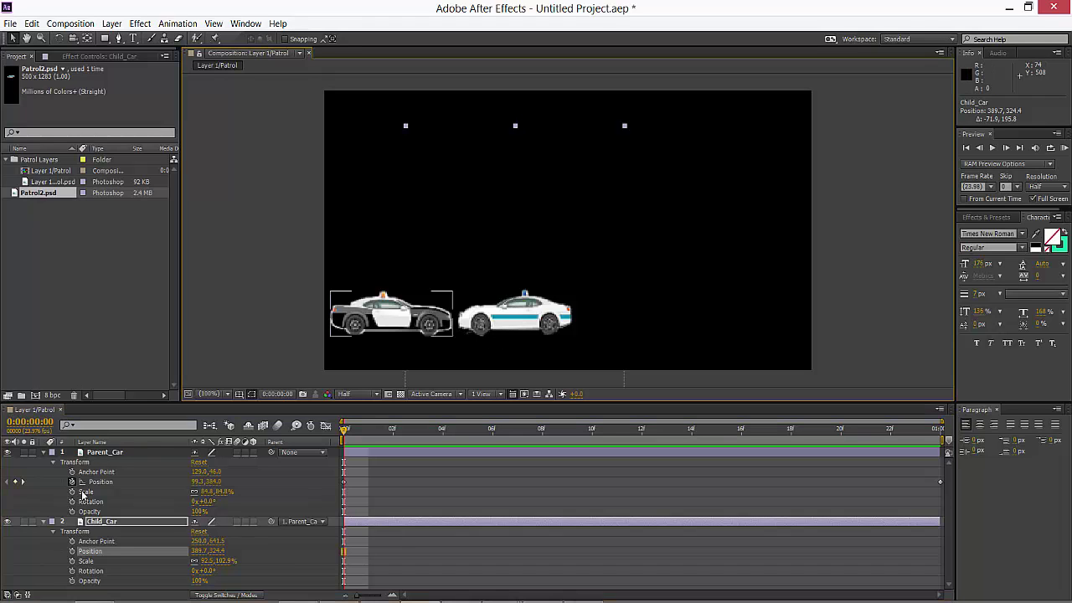
- Keyframe Child_Car's Rotation at 0° on frame 0 and 28.9° on frame 12
left_click(72, 571)
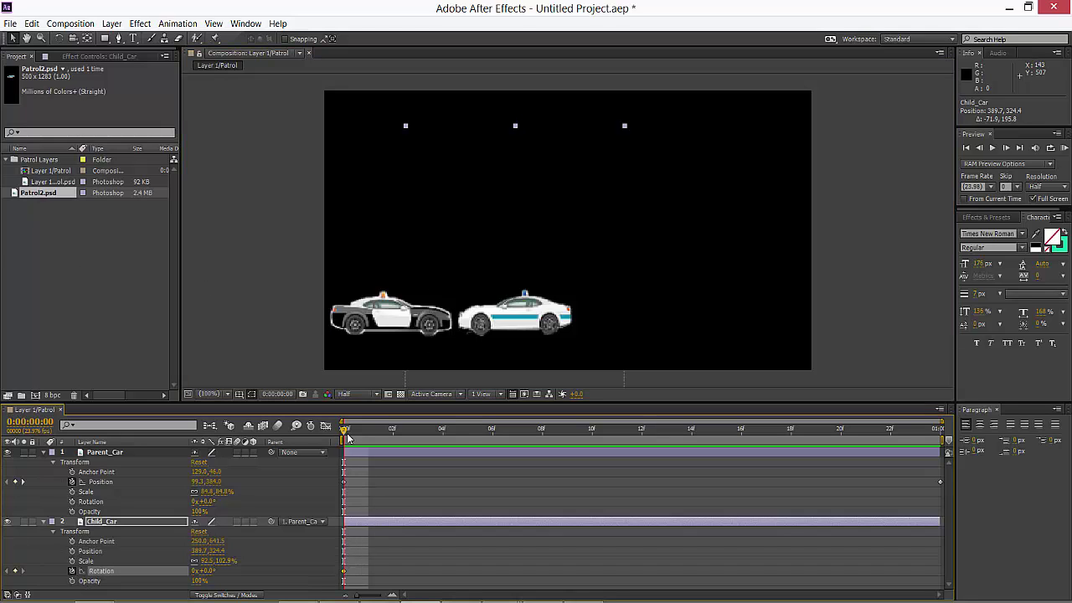
left_click_drag(344, 431, 635, 468)
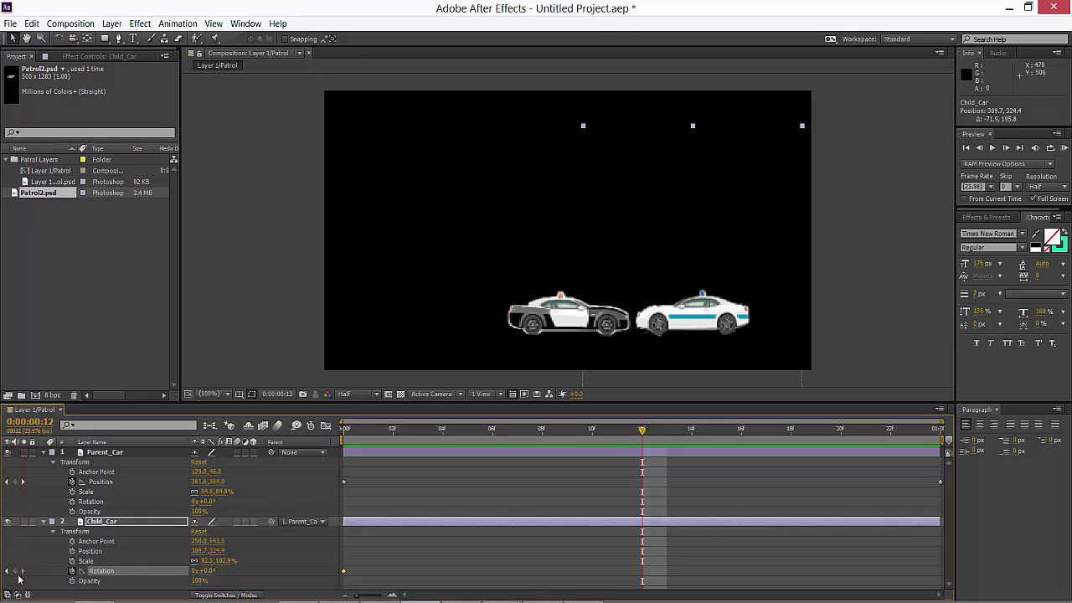
left_click(60, 38)
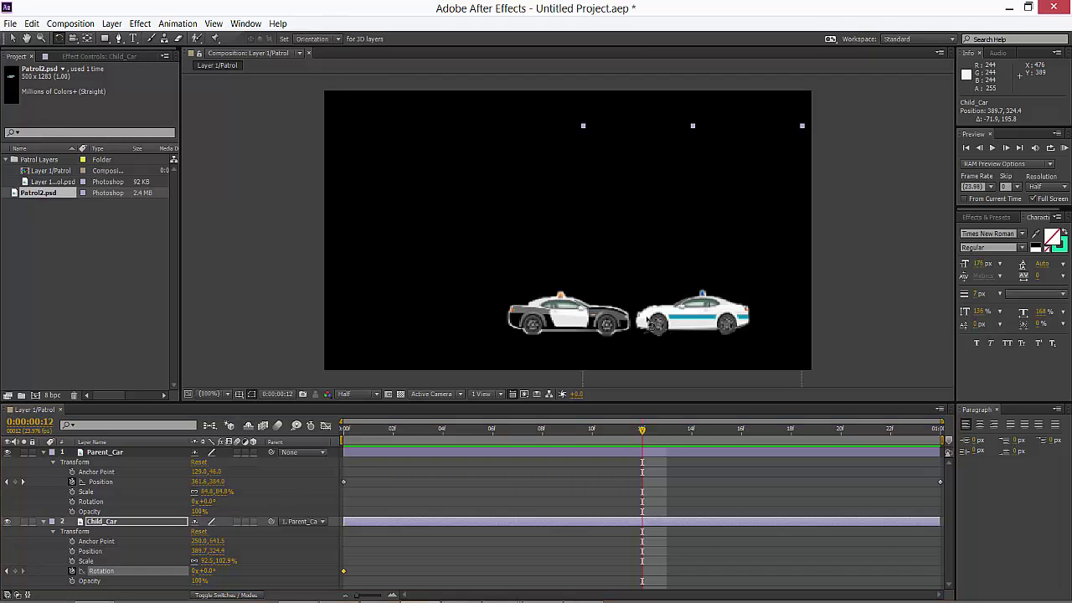
left_click_drag(655, 322, 723, 289)
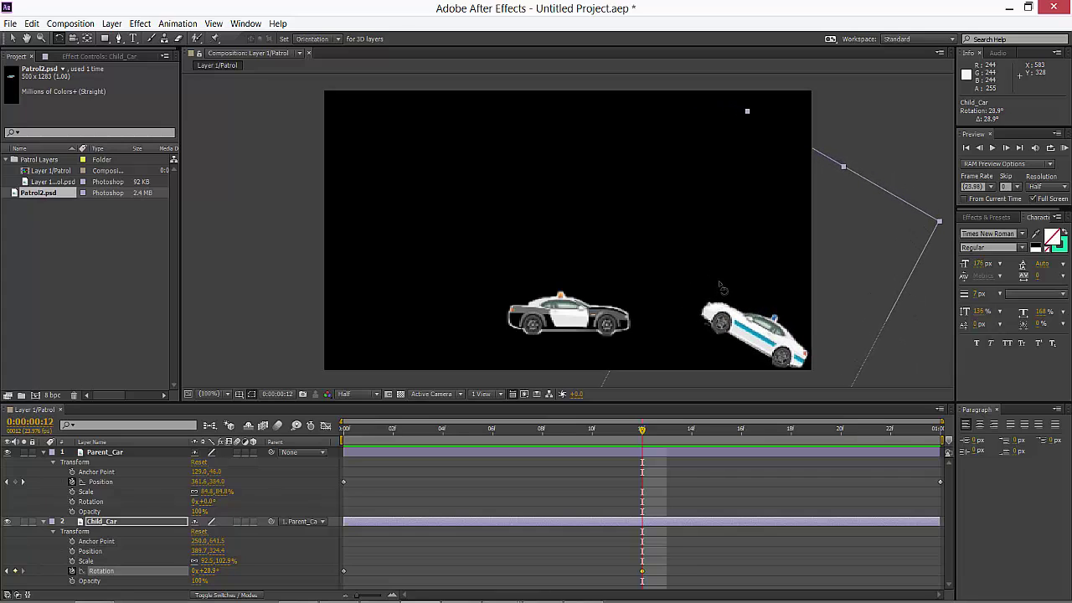
left_click(635, 452, "ctrl")
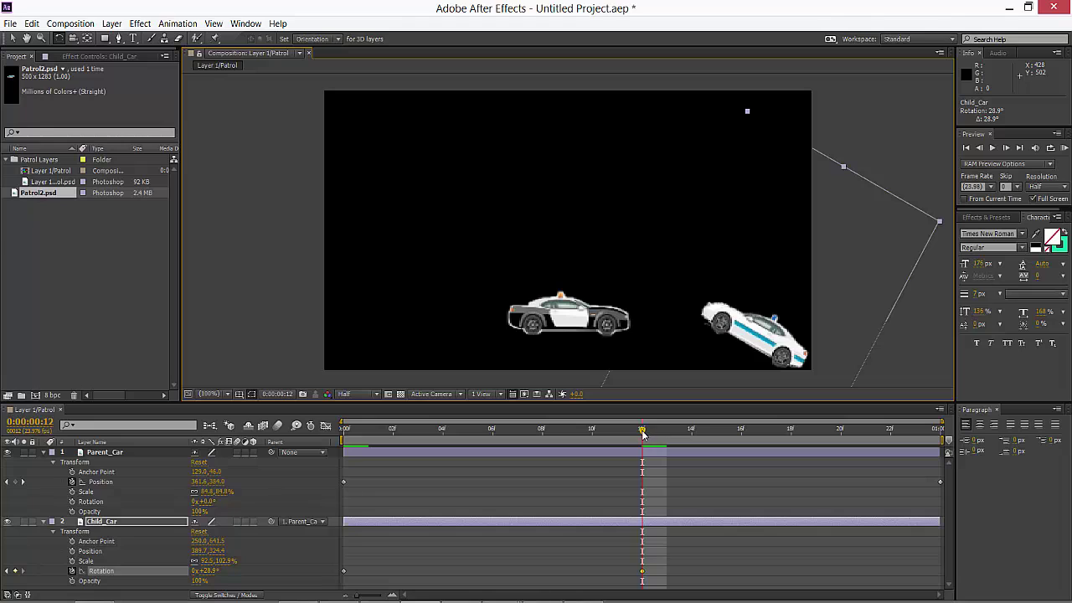
left_click_drag(642, 433, 345, 440)
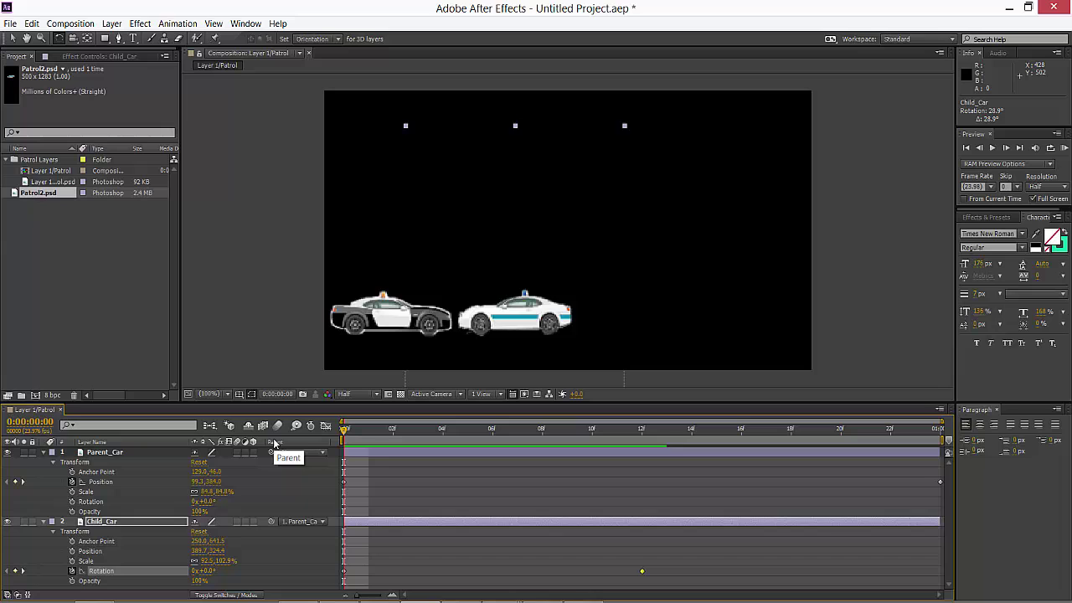
key("space")
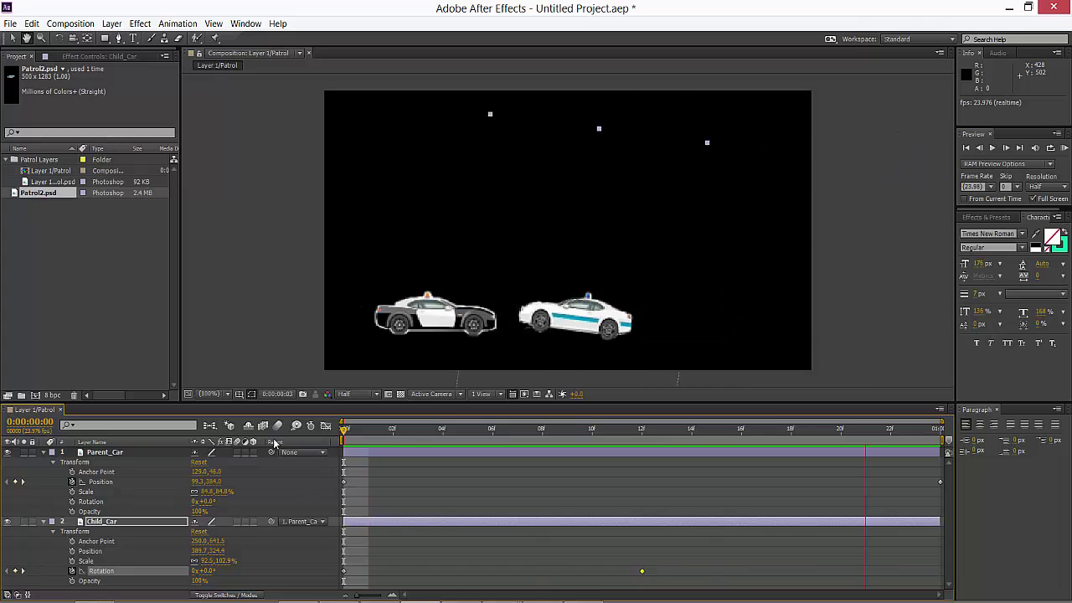
key("space")
key("w")
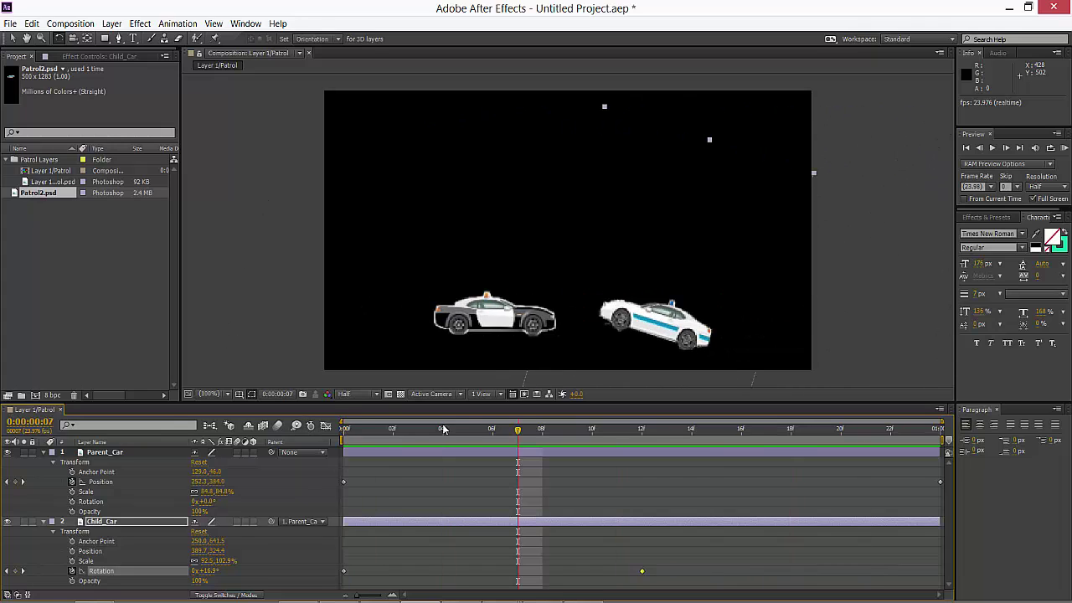